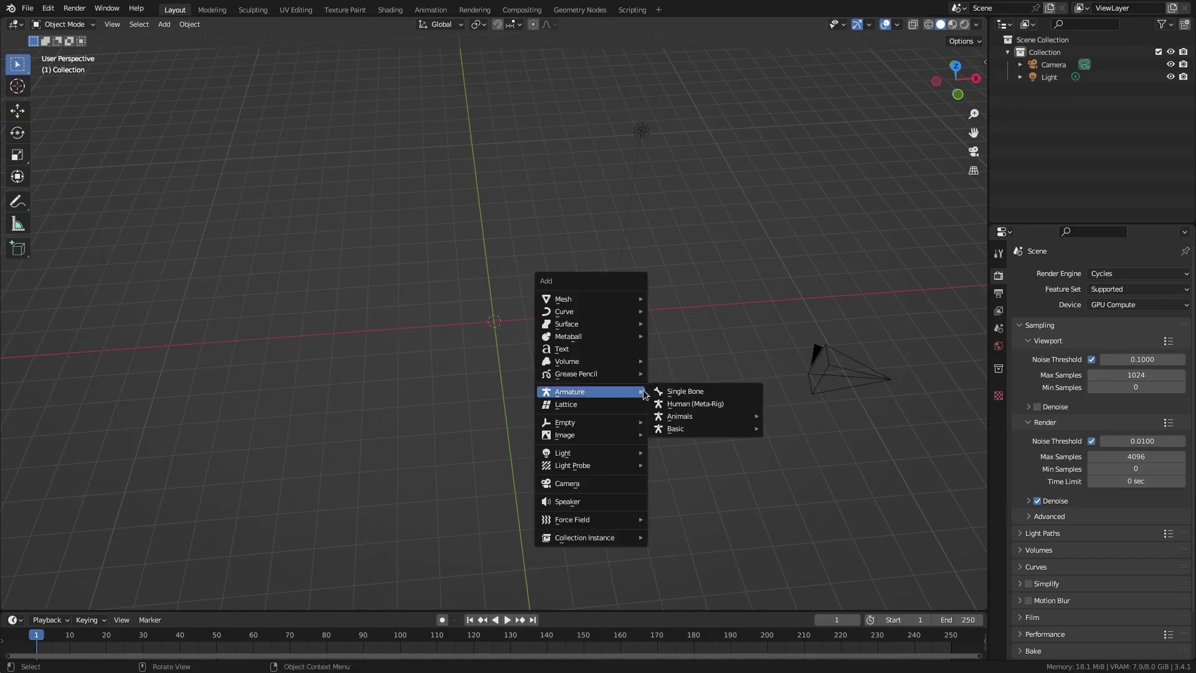
Add a Human meta-rig and scale it to 0.9
{"action": "left_click", "coordinate": [668, 404]}
{"action": "key", "text": "s"}
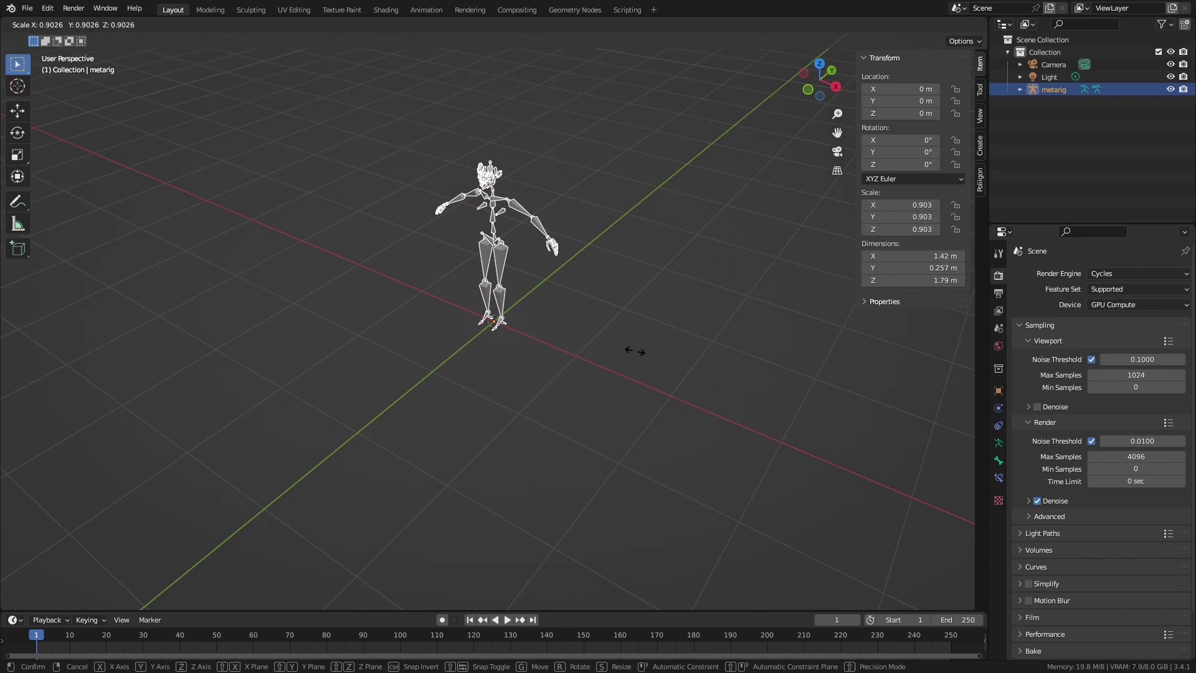
{"action": "left_click", "coordinate": [635, 350]}
Scale the 500 m landscape copy up by 250 and view through the camera
{"action": "left_click", "coordinate": [559, 366]}
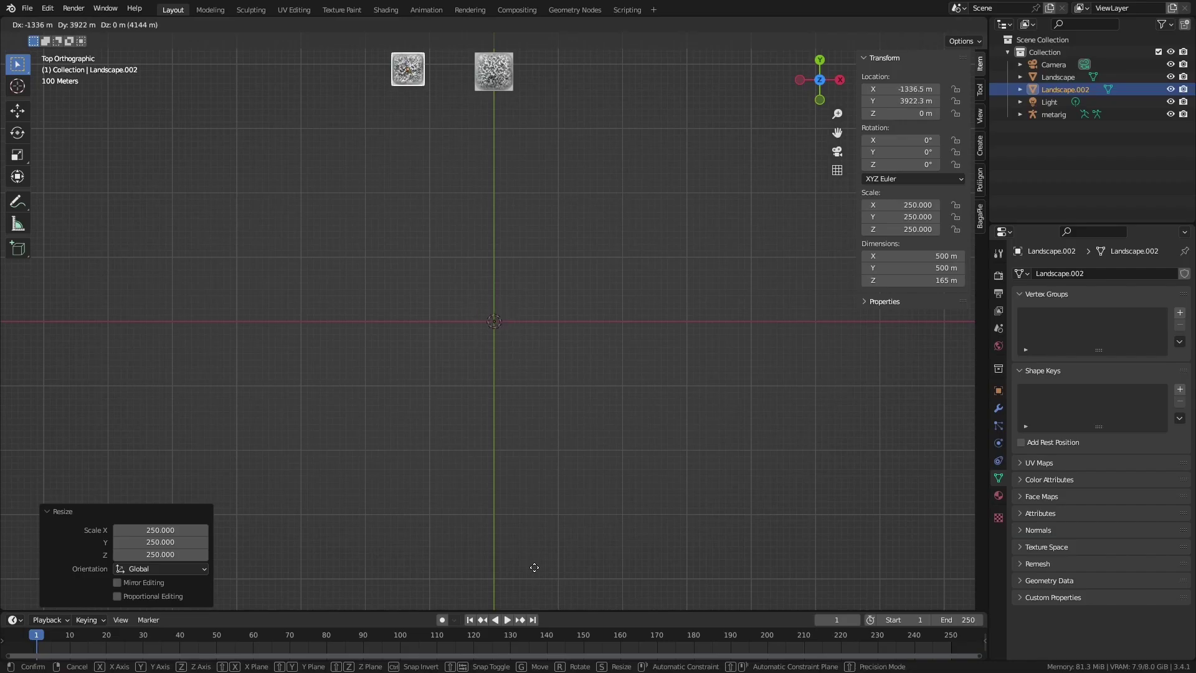
{"action": "key", "text": "s"}
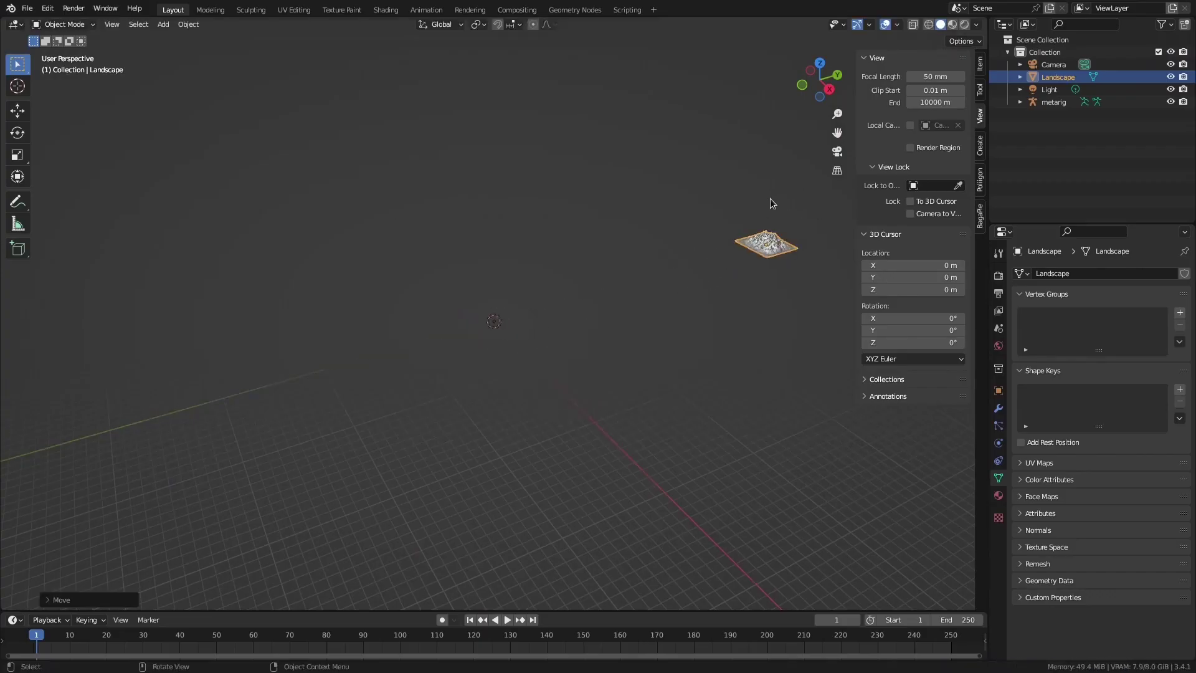
{"action": "key", "text": "KP_0"}
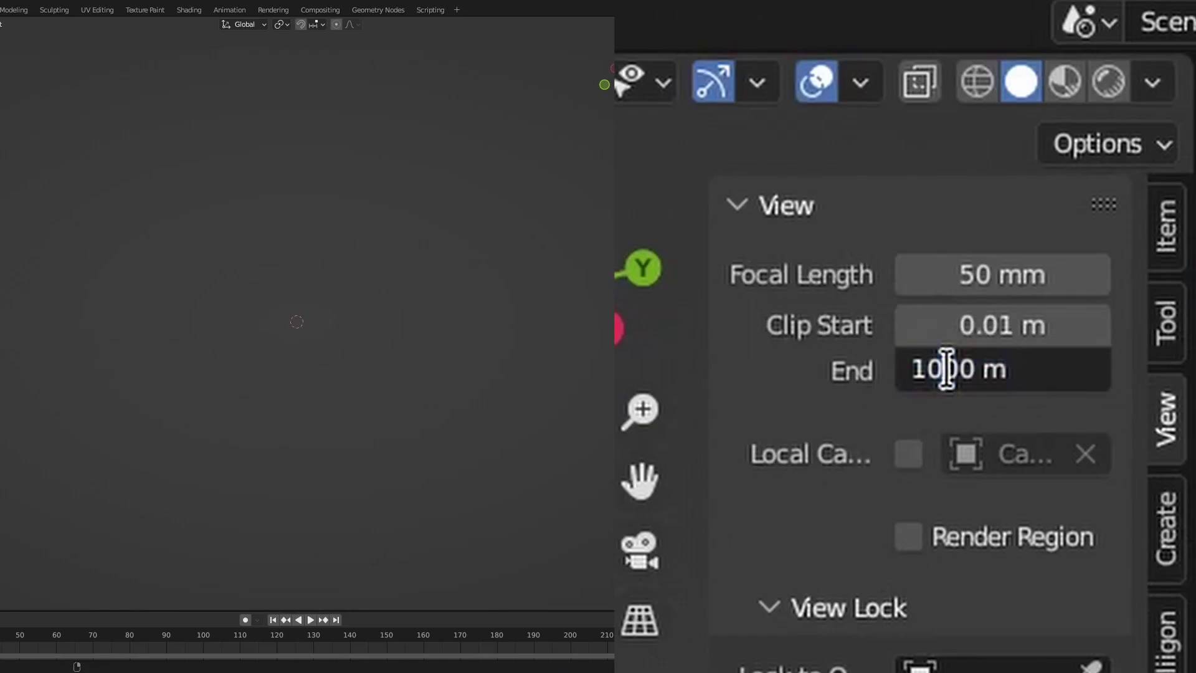
Set the viewport Clip End to 10000 m and the camera Clip Start to 20 m
{"action": "type", "text": "0"}
{"action": "key", "text": "Return"}
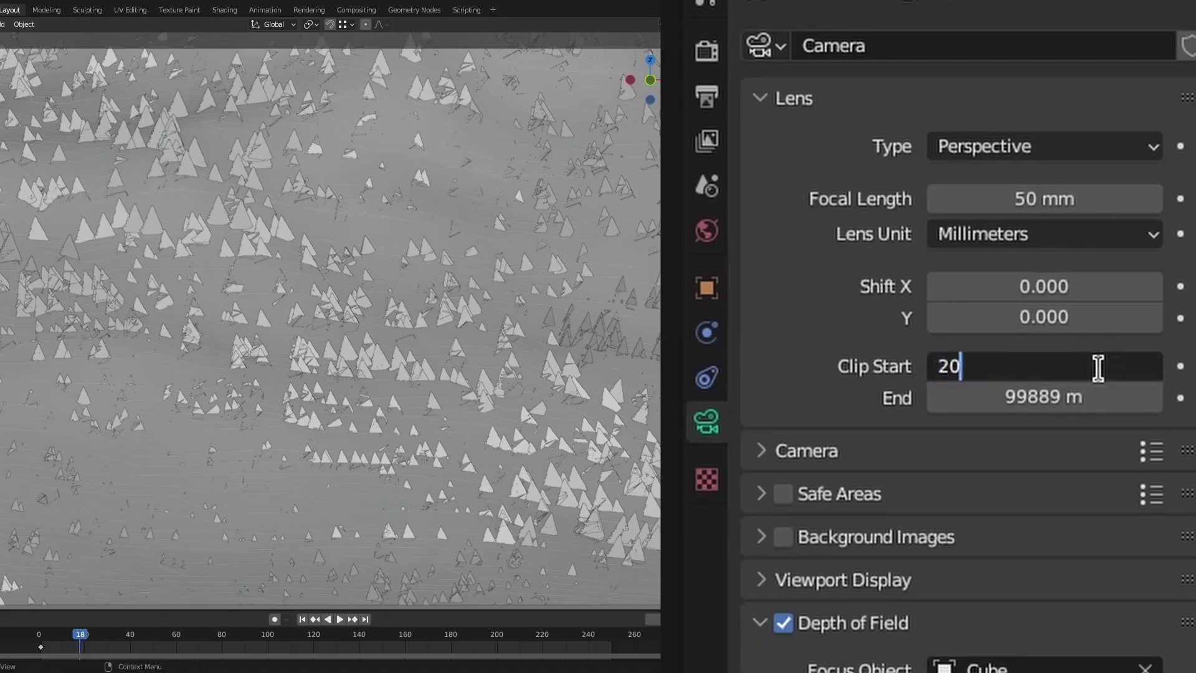
{"action": "key", "text": "Return"}
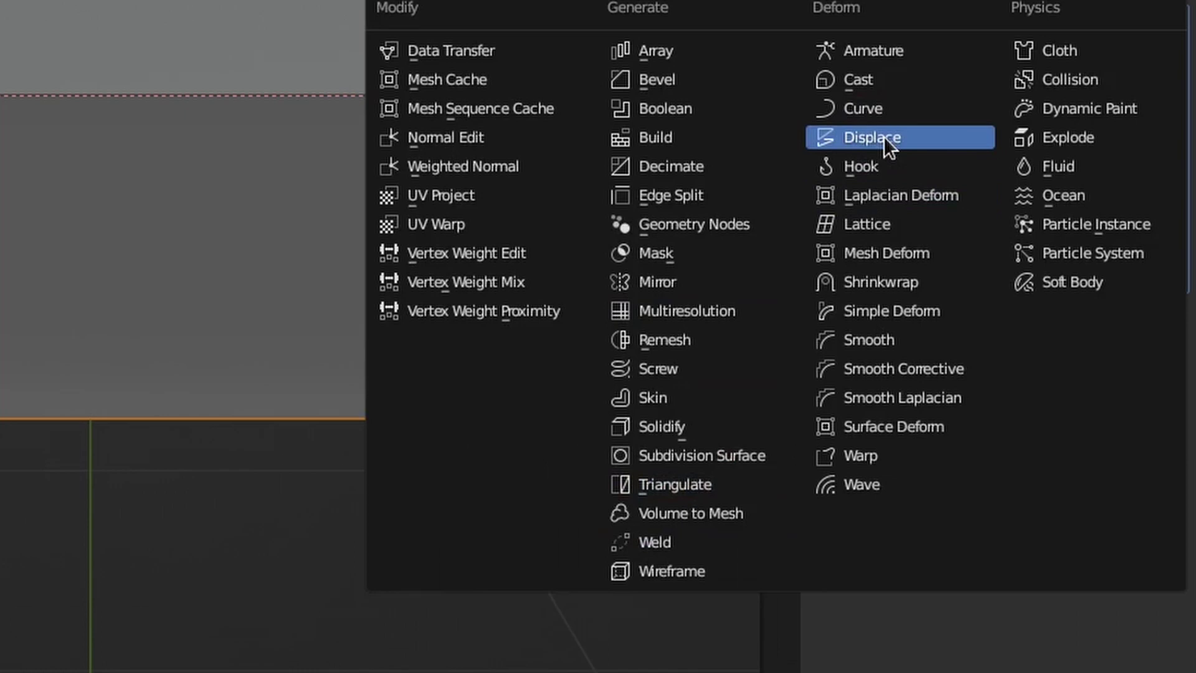
Give the ground a Displace modifier with a texture assigned
{"action": "left_click", "coordinate": [886, 147]}
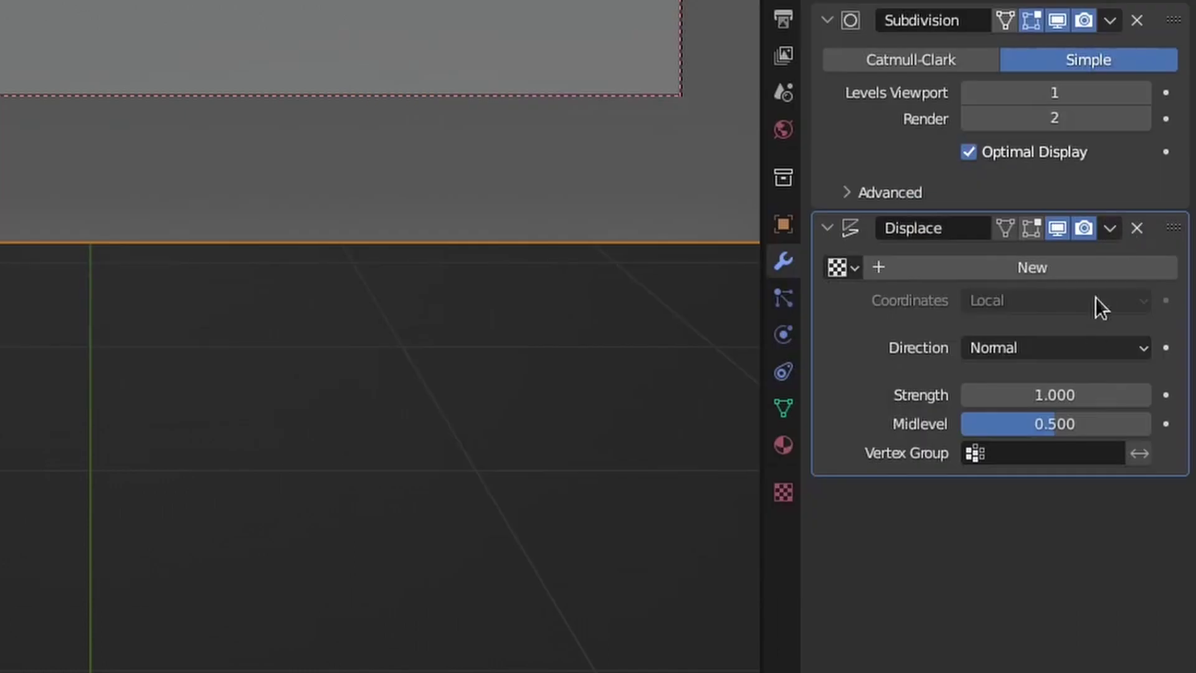
{"action": "left_click", "coordinate": [837, 267]}
{"action": "left_click", "coordinate": [856, 305]}
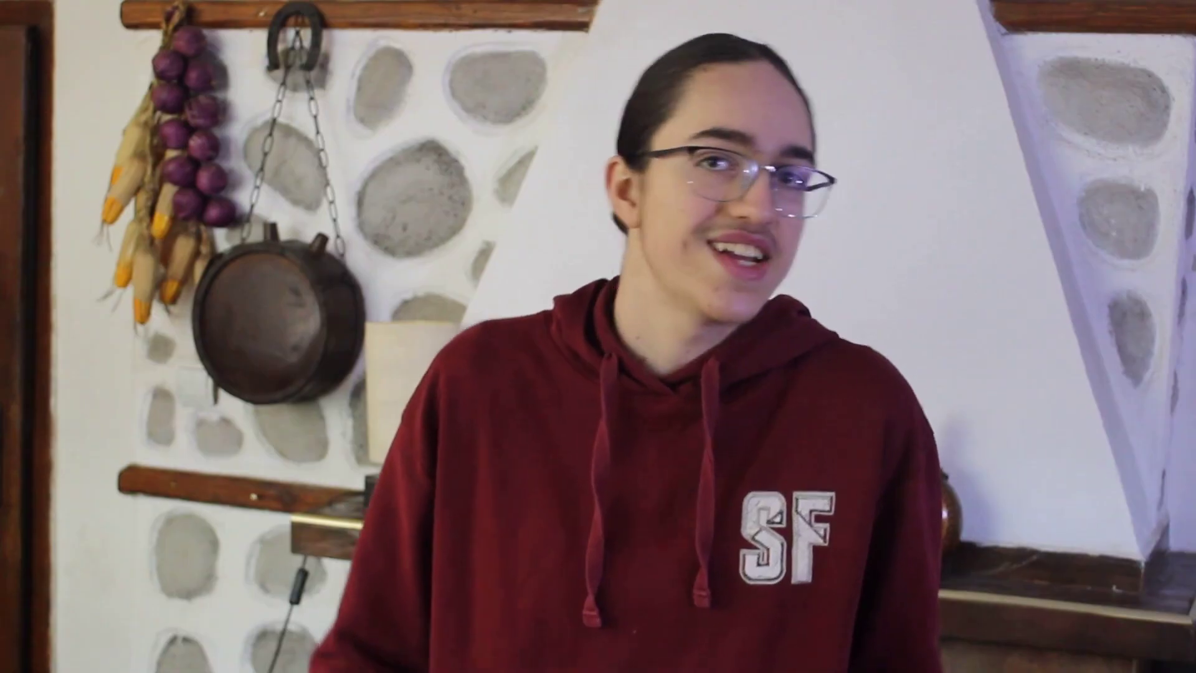
Link the Sky Texture into World Background Color and add a Sun rotated on X and Y
{"action": "left_click_drag", "start_coordinate": [342, 439], "coordinate": [502, 464]}
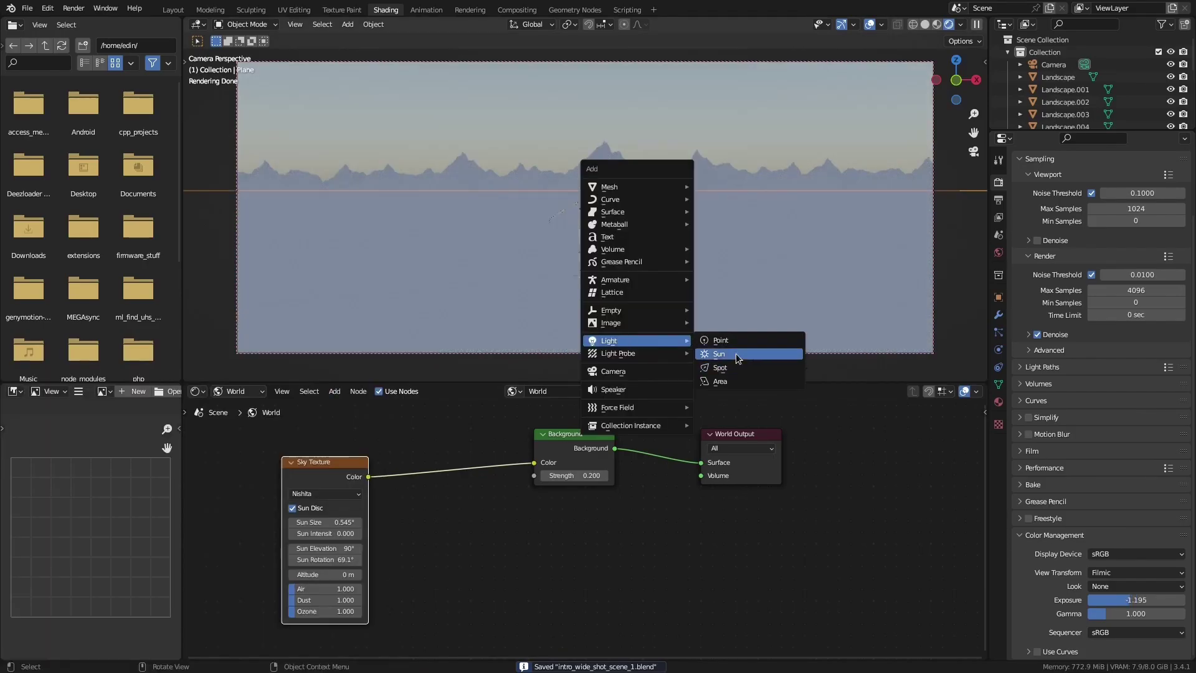
{"action": "left_click", "coordinate": [736, 358]}
{"action": "key", "text": "r"}
{"action": "key", "text": "x"}
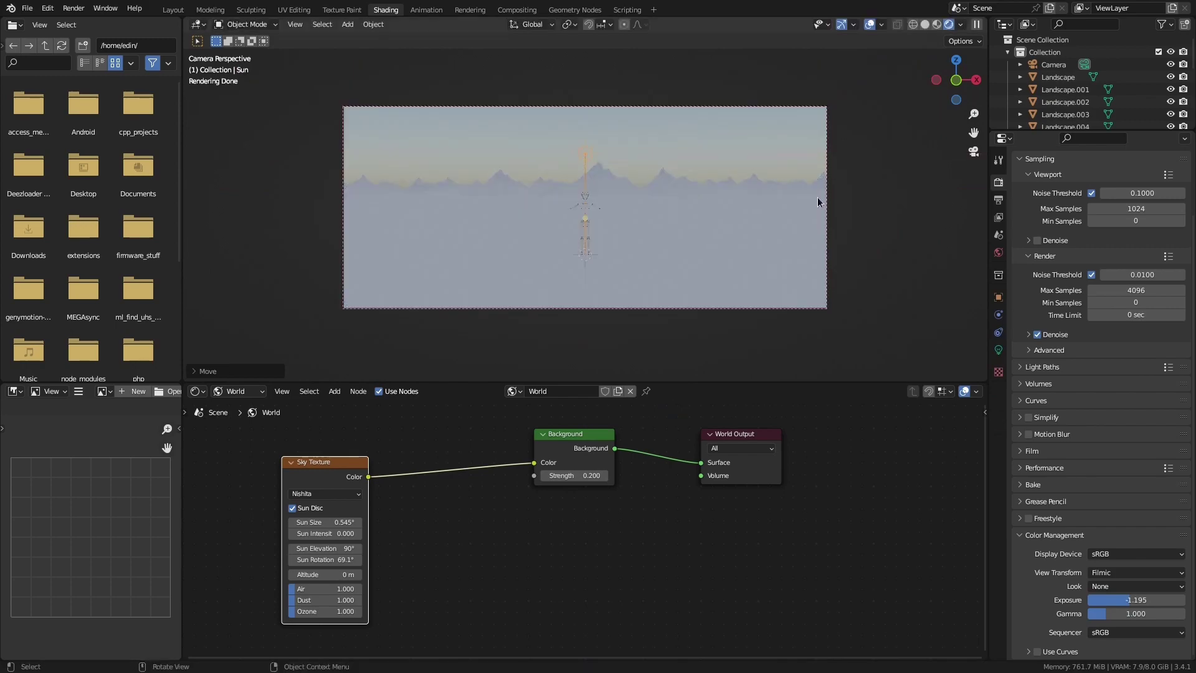
{"action": "key", "text": "r"}
{"action": "key", "text": "y"}
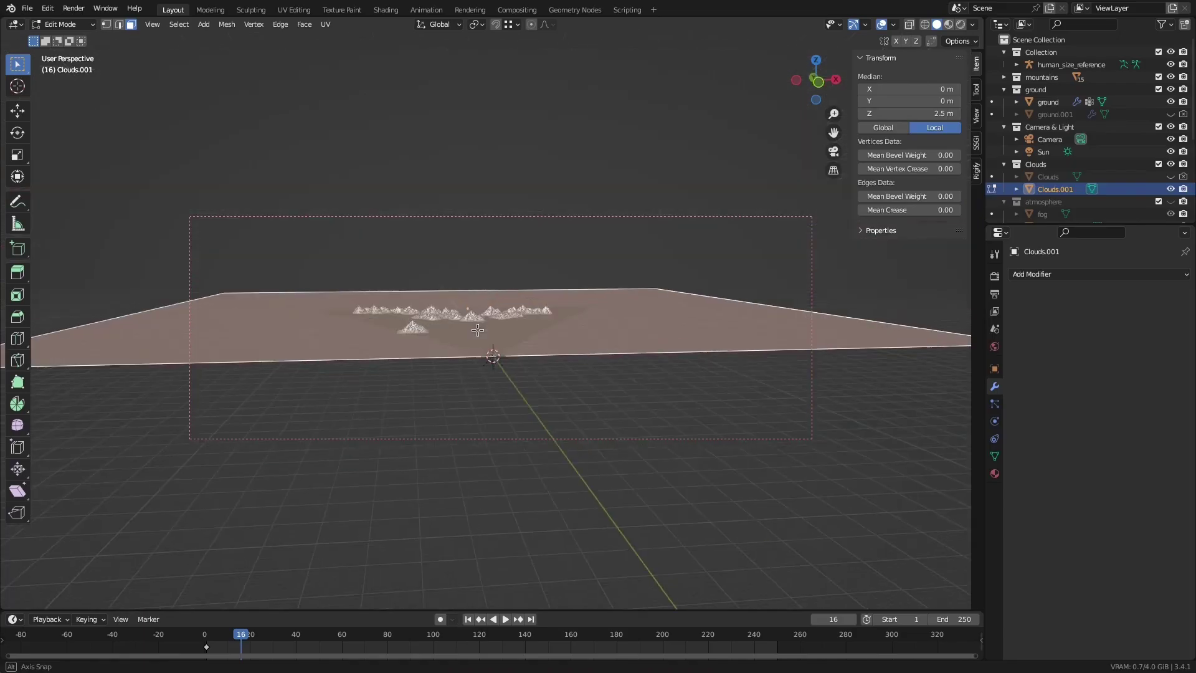
{"action": "middle_click_drag", "start_coordinate": [488, 333], "coordinate": [482, 321]}
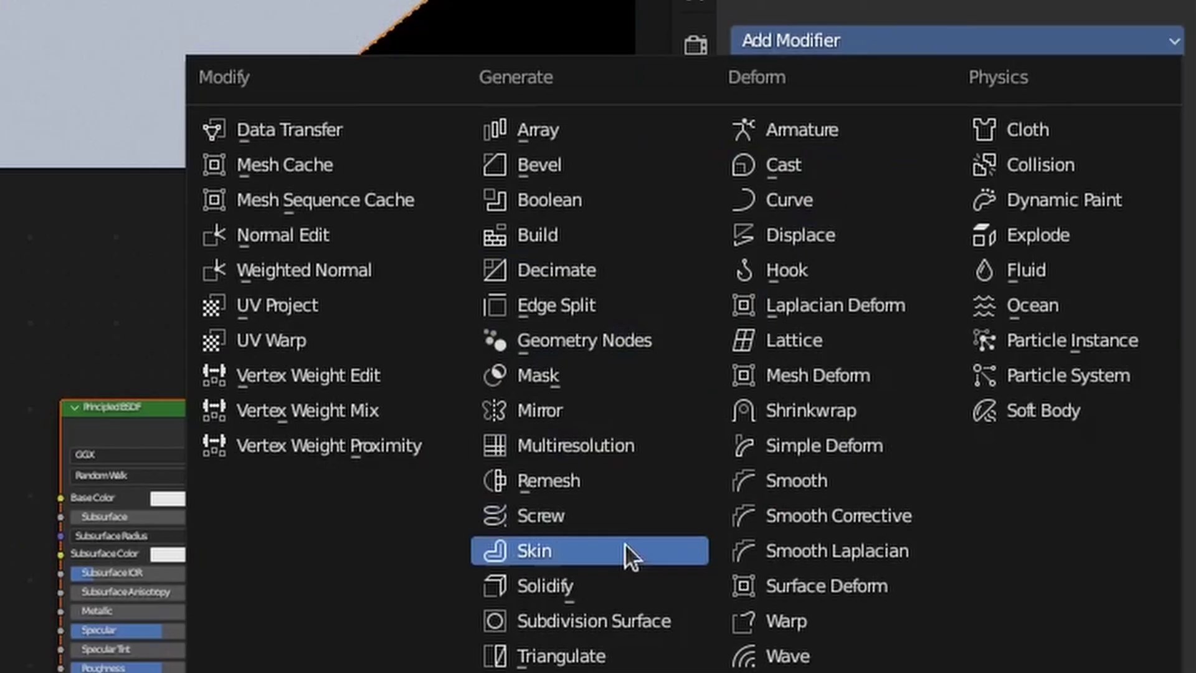
Add a Simple Subdivision modifier at level 5 to the cloud plane
{"action": "left_click", "coordinate": [623, 622]}
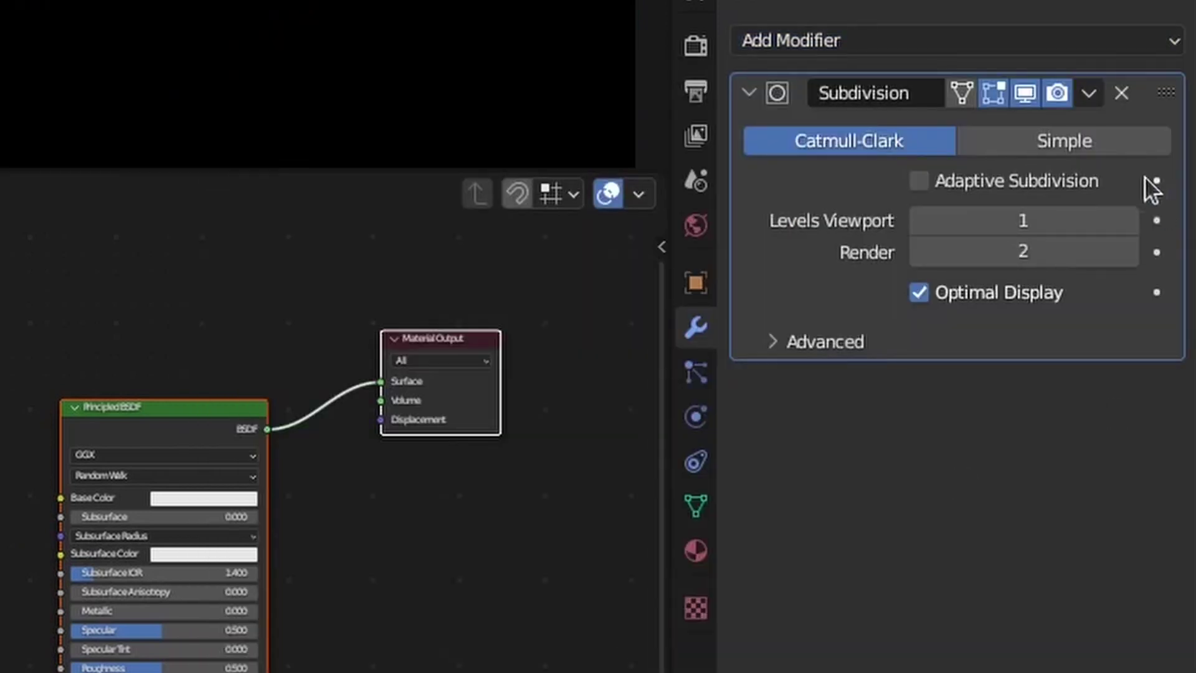
{"action": "left_click", "coordinate": [1112, 142]}
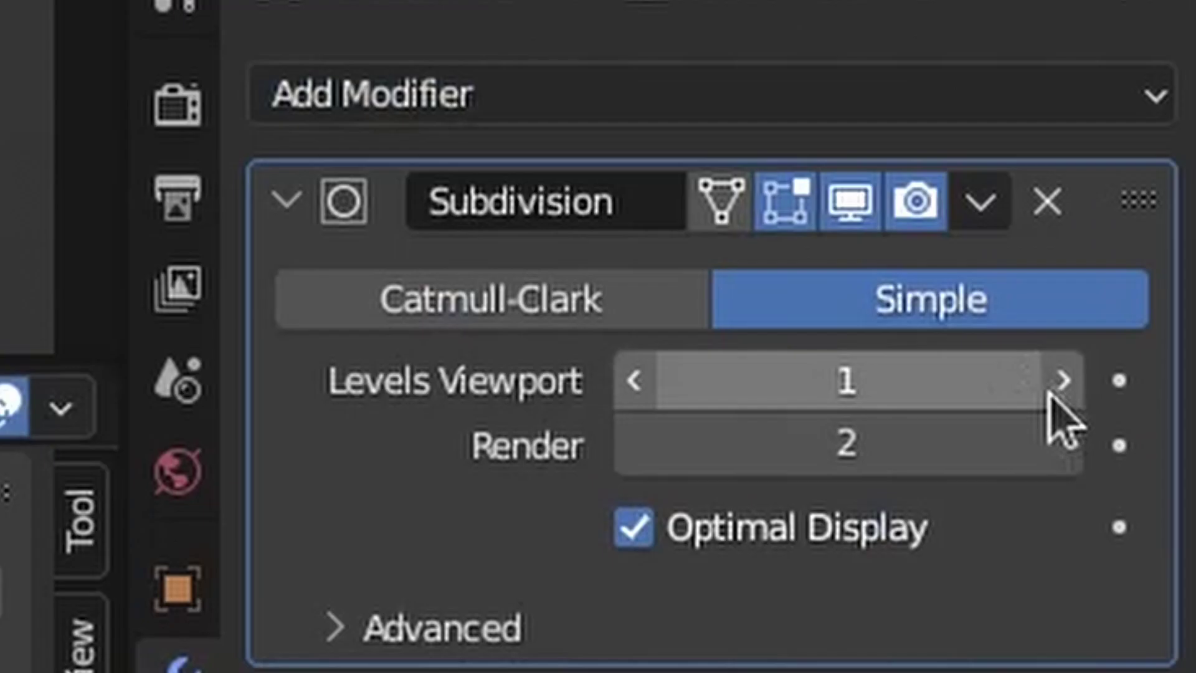
{"action": "left_click", "coordinate": [1130, 221]}
{"action": "left_click", "coordinate": [1065, 393]}
{"action": "left_click", "coordinate": [1065, 392]}
{"action": "left_click", "coordinate": [1065, 392]}
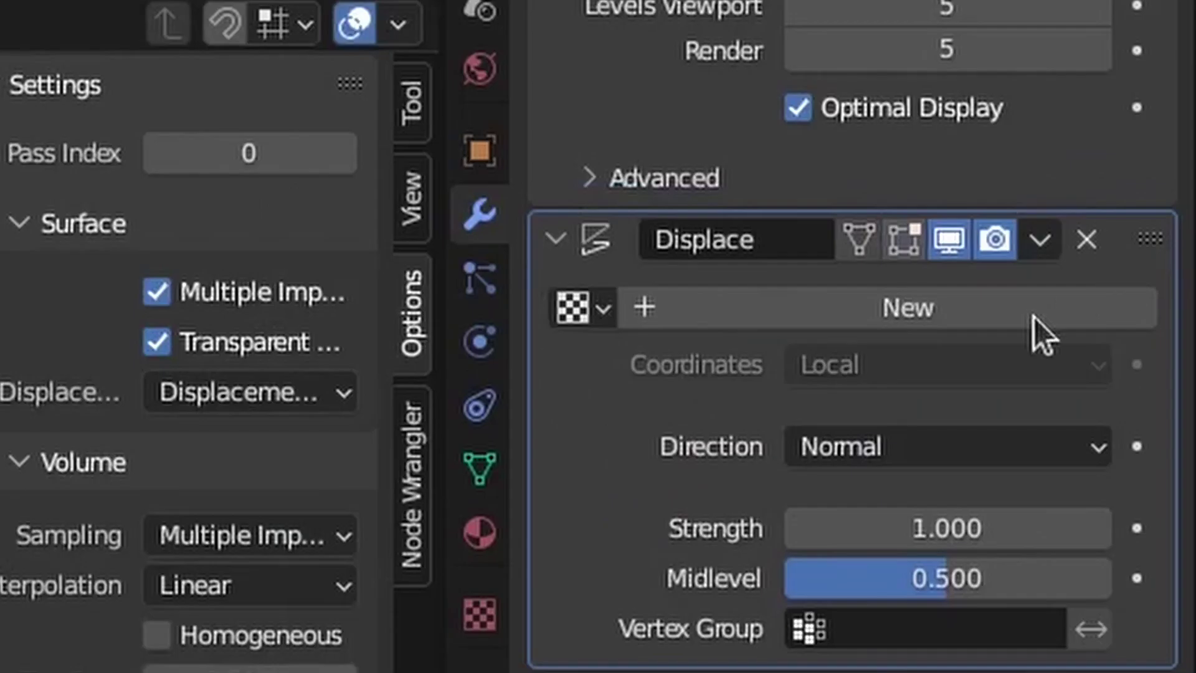
Give the Displace modifier a new texture of type Clouds
{"action": "left_click", "coordinate": [1008, 315]}
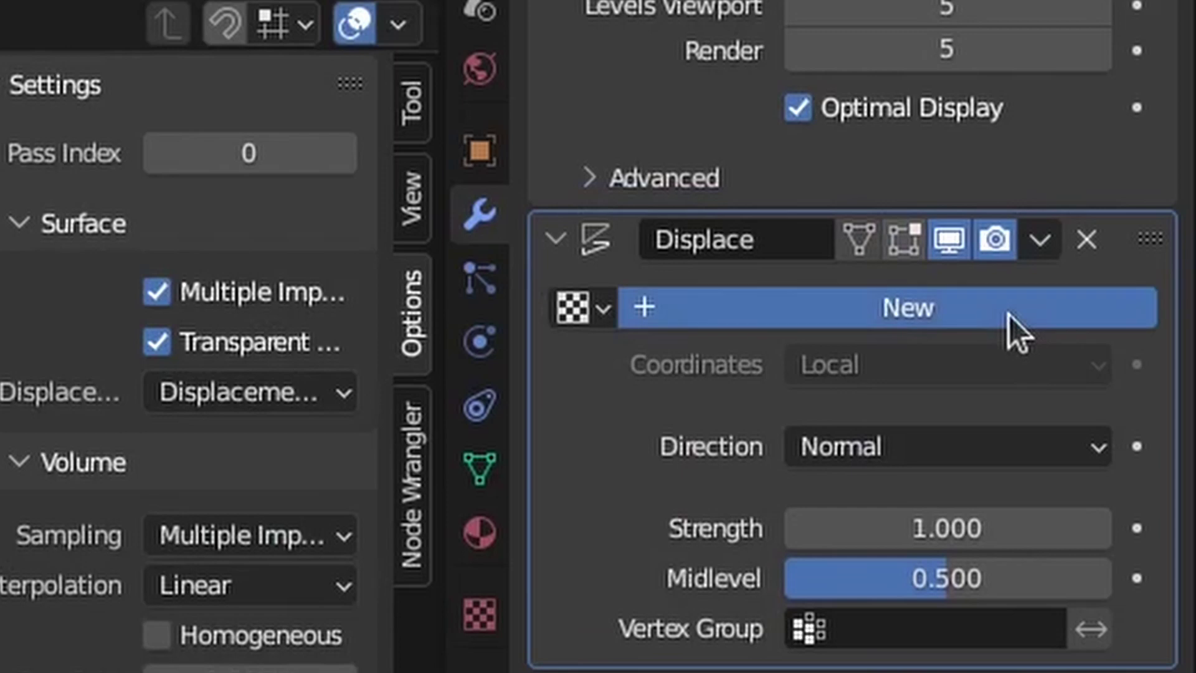
{"action": "left_click", "coordinate": [1134, 307]}
{"action": "left_click", "coordinate": [1023, 139]}
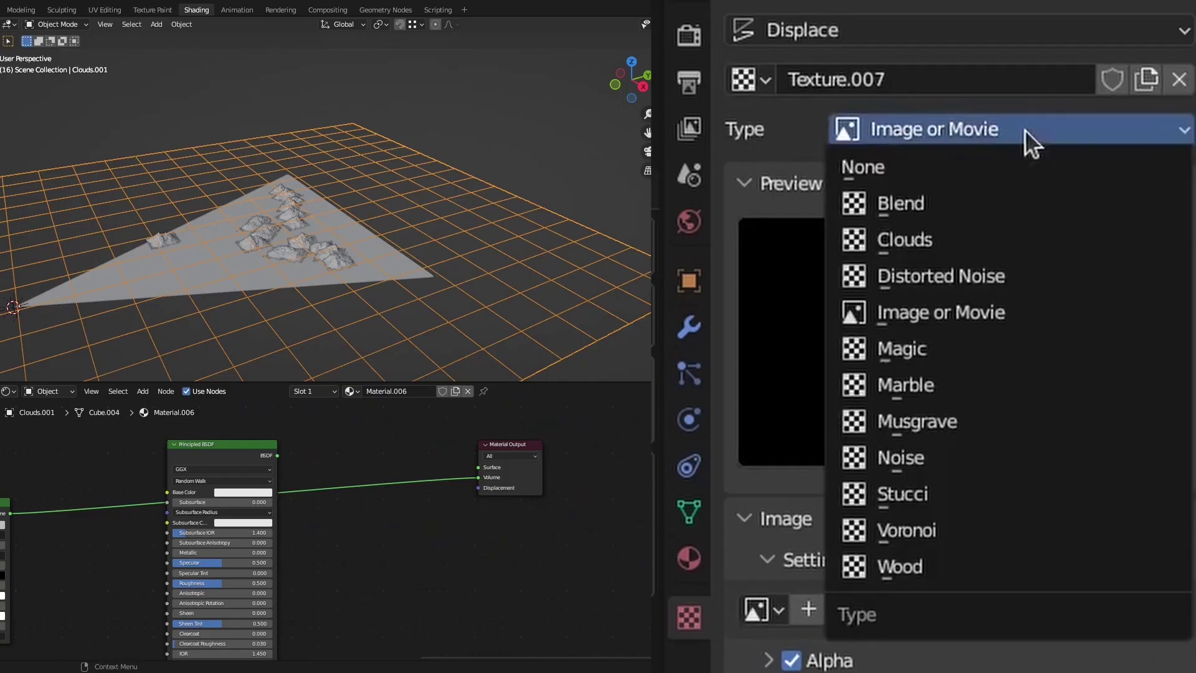
{"action": "left_click", "coordinate": [924, 254]}
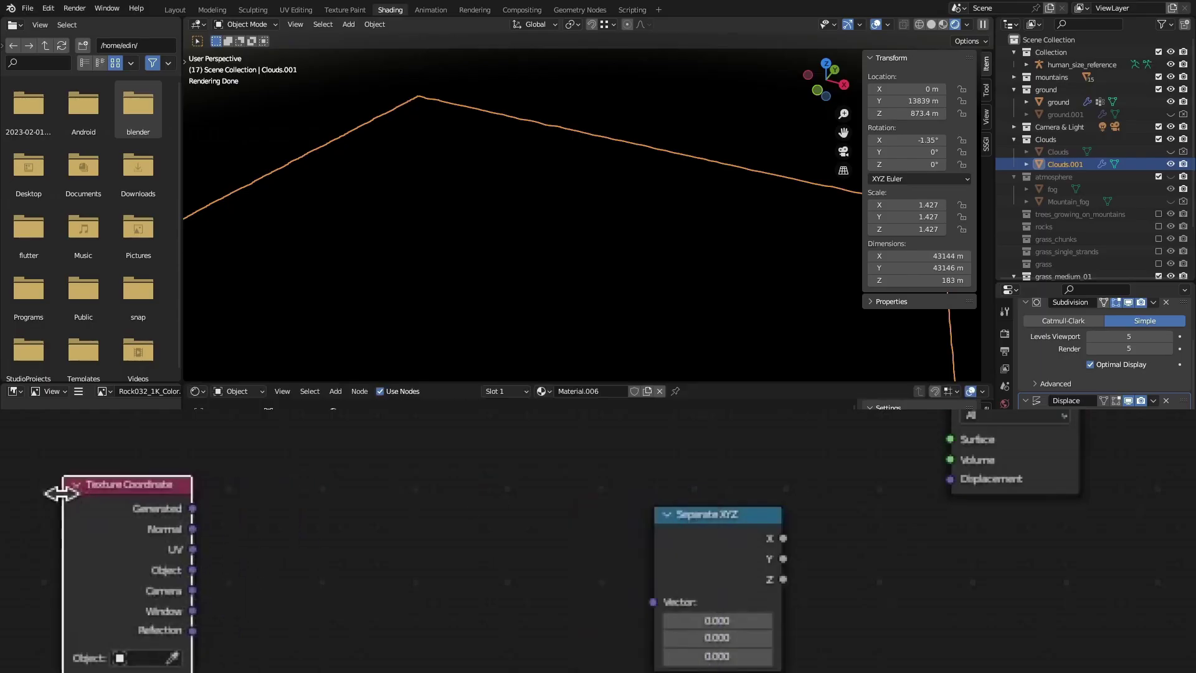
Route Texture Coordinate Object through Separate XYZ to preview the cloud's Z height
{"action": "left_click", "coordinate": [87, 510], "text": "ctrl+shift"}
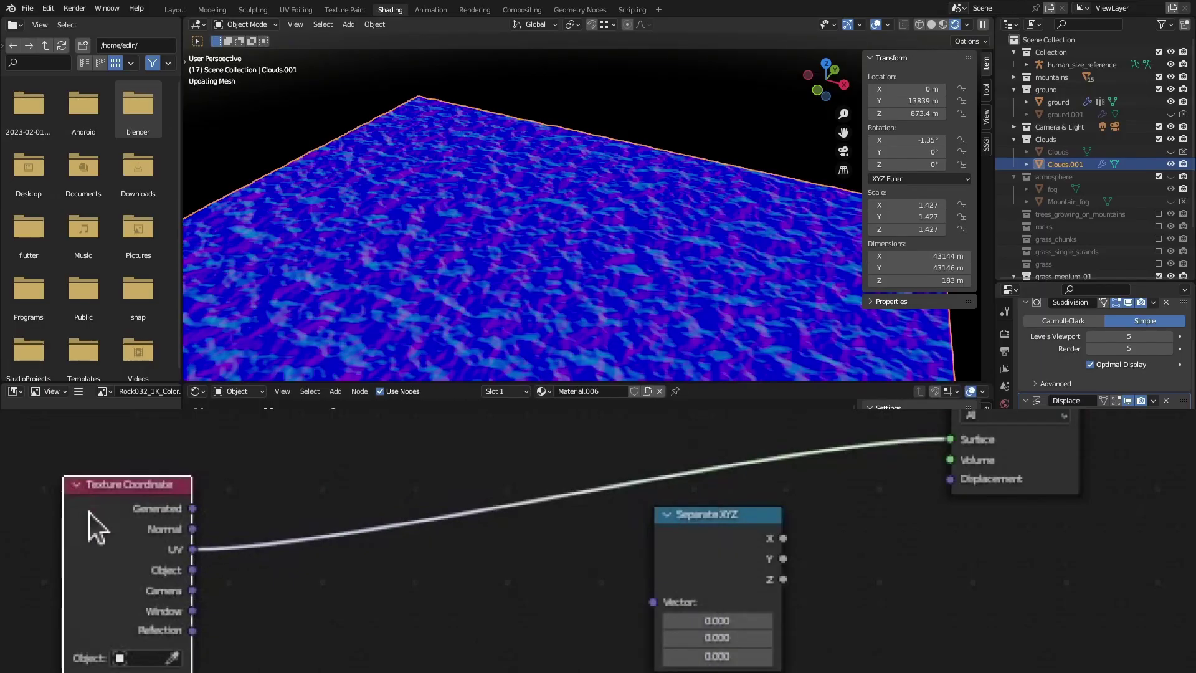
{"action": "left_click", "coordinate": [89, 513], "text": "ctrl+shift"}
{"action": "left_click_drag", "start_coordinate": [735, 563], "coordinate": [701, 516]}
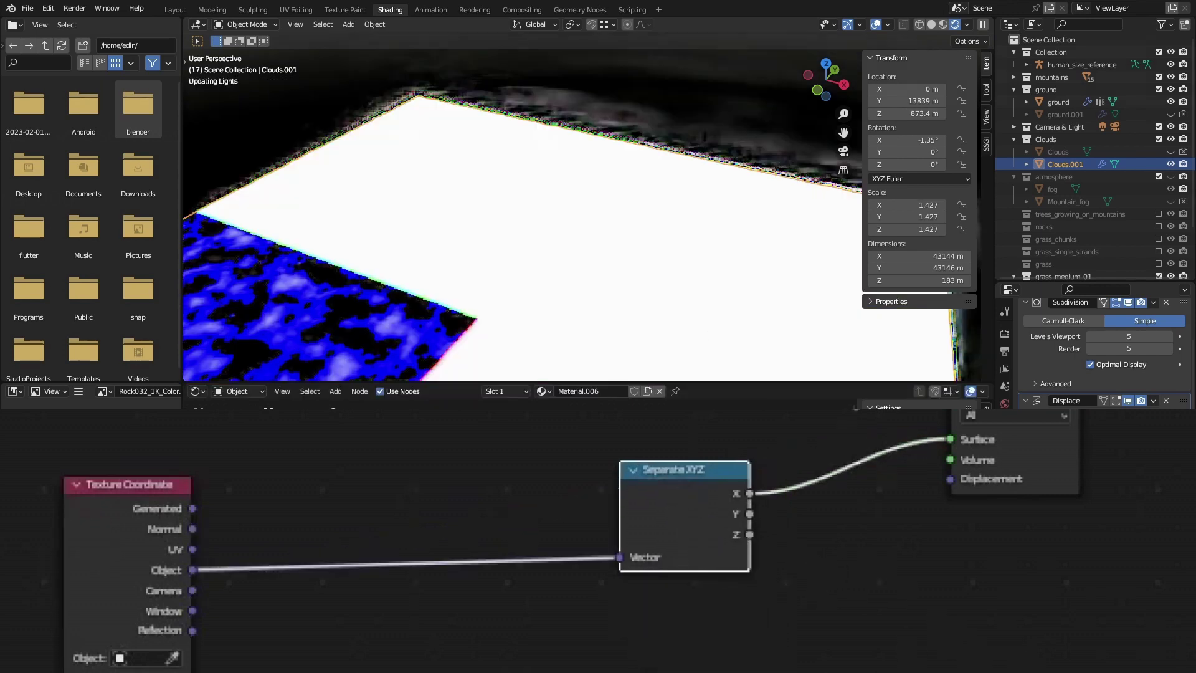
{"action": "left_click", "coordinate": [844, 84]}
{"action": "left_click", "coordinate": [712, 509], "text": "ctrl+shift"}
{"action": "left_click", "coordinate": [712, 509], "text": "ctrl+shift"}
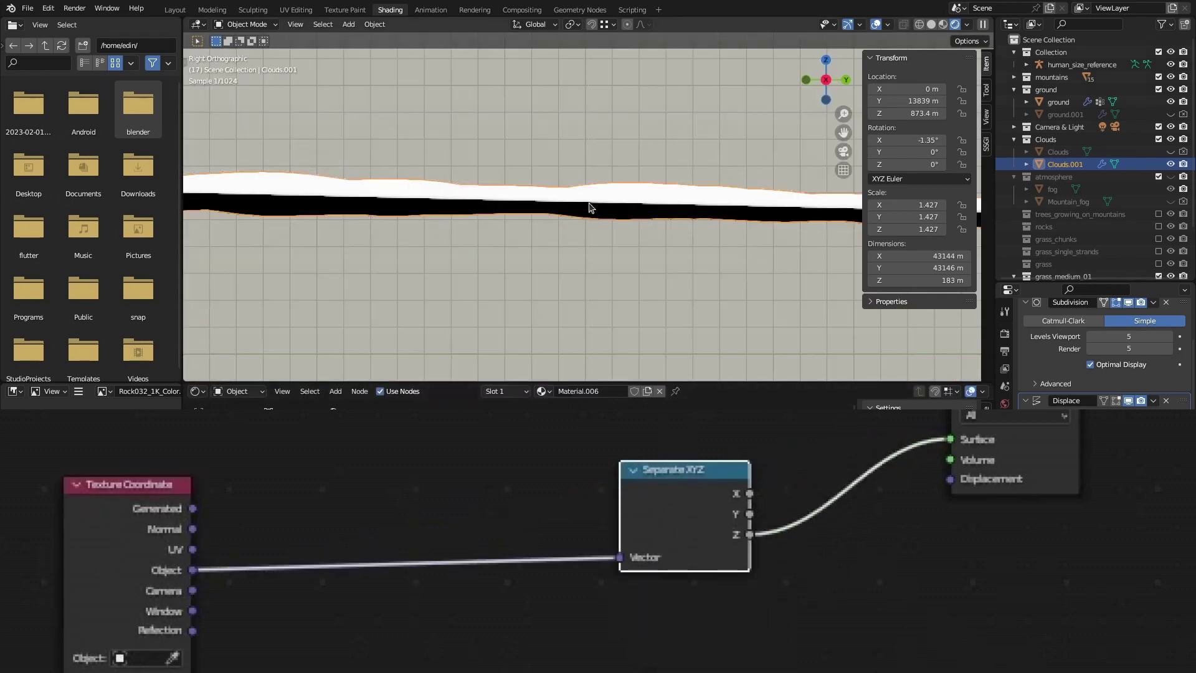
{"action": "scroll", "coordinate": [606, 178], "scroll_direction": "up", "scroll_amount": 2}
{"action": "middle_click_drag", "start_coordinate": [871, 576], "coordinate": [801, 413]}
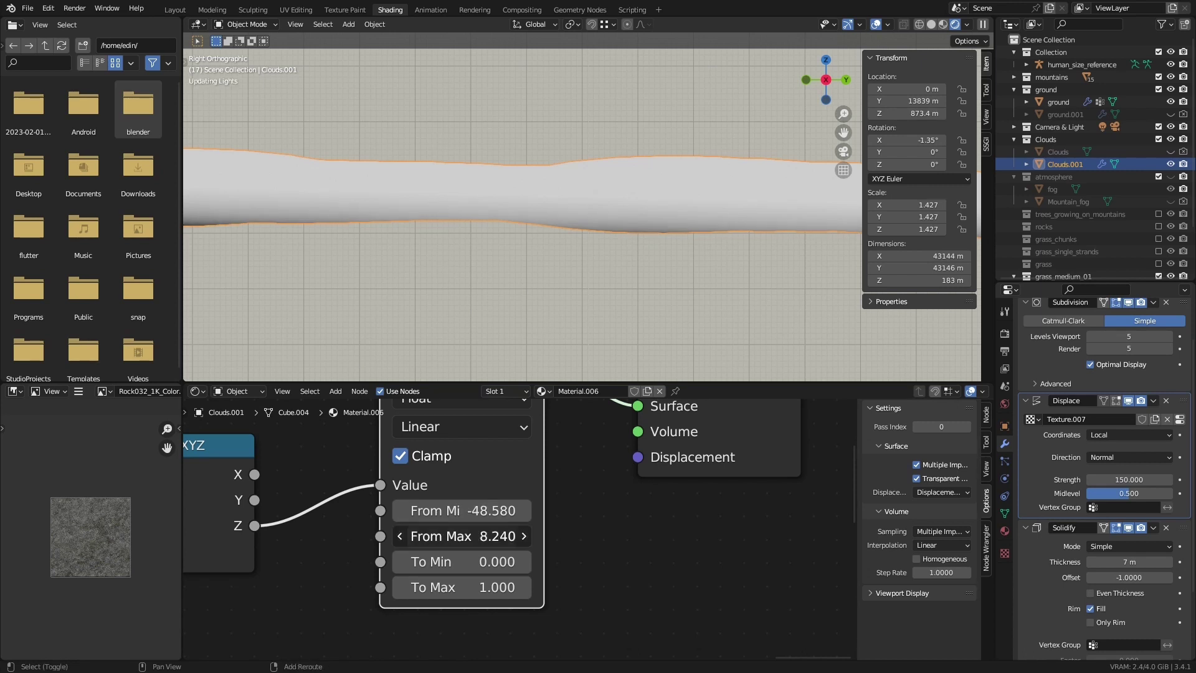
Map the height through Map Range (From Max 40.770) into a ColorRamp
{"action": "left_click_drag", "start_coordinate": [461, 536], "coordinate": [498, 535]}
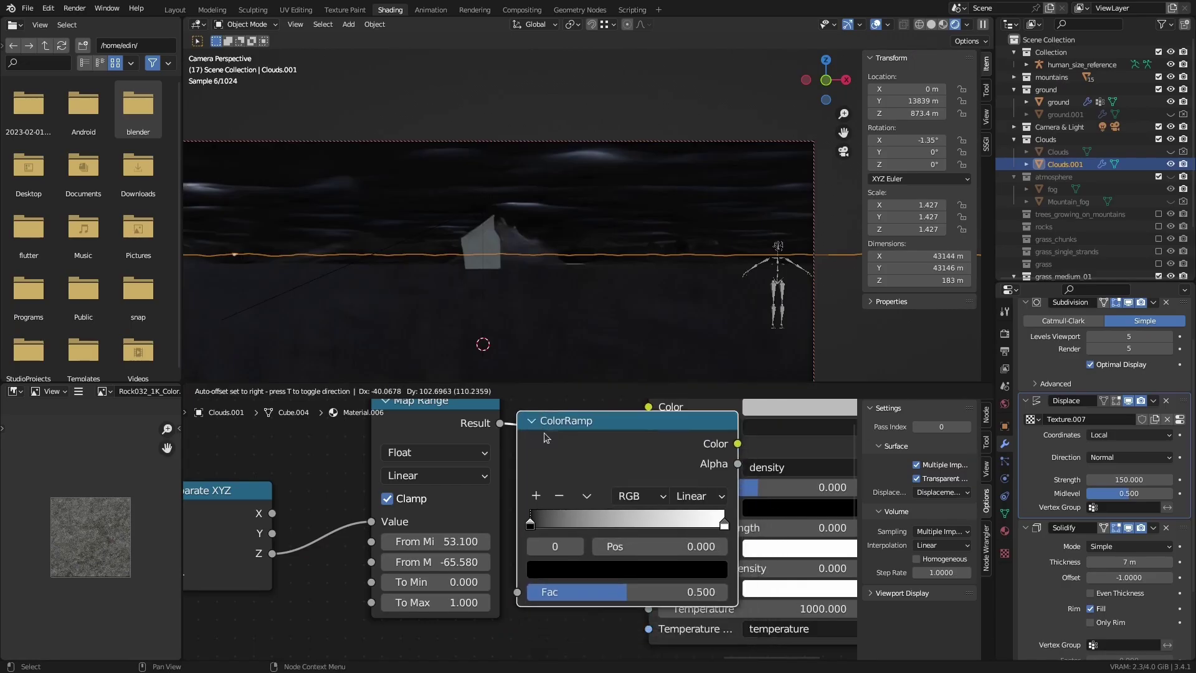
{"action": "left_click", "coordinate": [603, 437]}
{"action": "scroll", "coordinate": [492, 523], "scroll_direction": "up", "scroll_amount": 1}
{"action": "left_click", "coordinate": [610, 578]}
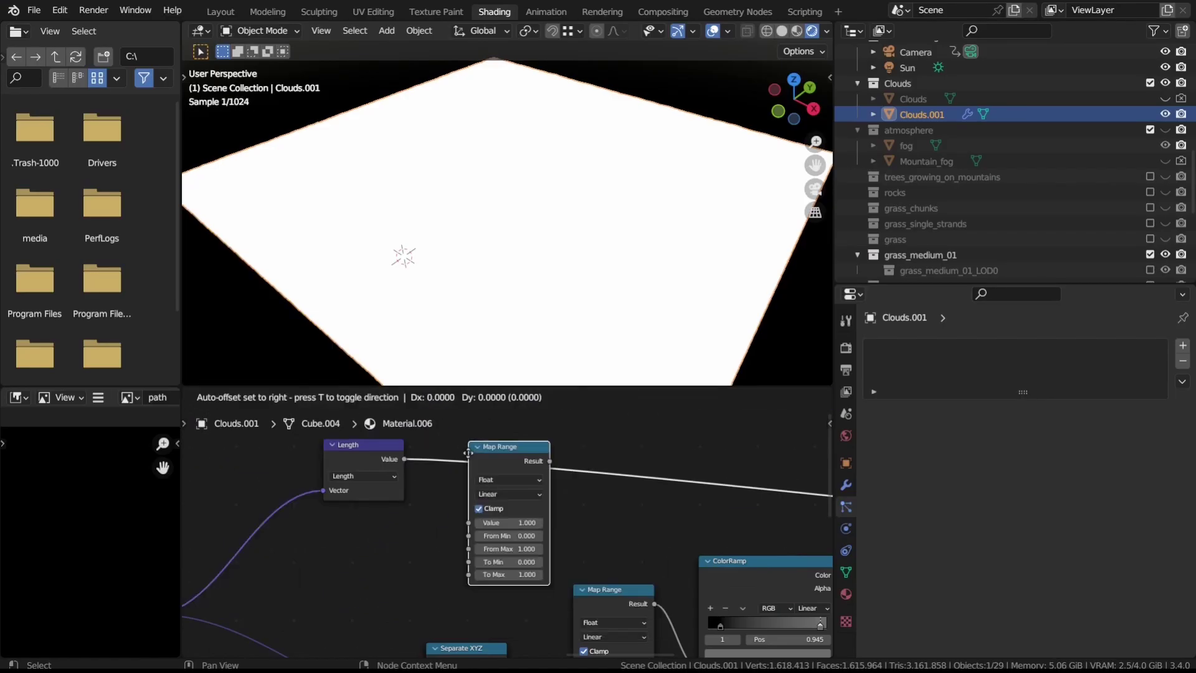
Add a Length-based Map Range with From Max 2000 and a Multiply after the ColorRamp
{"action": "left_click", "coordinate": [469, 455]}
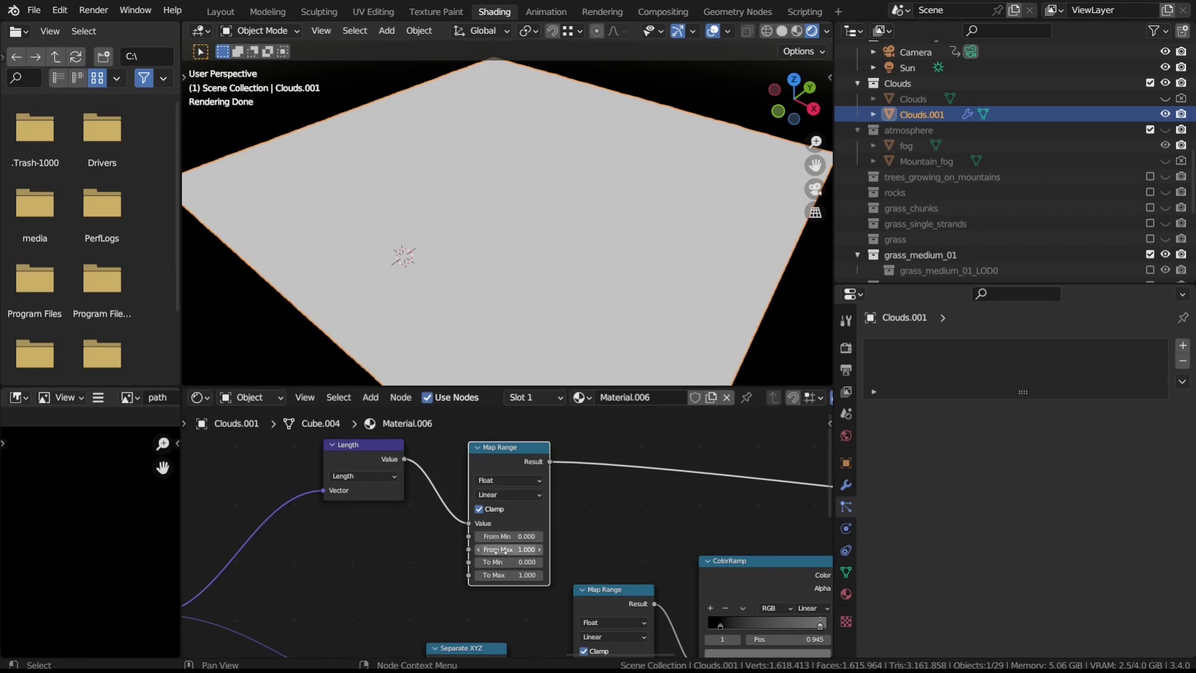
{"action": "type", "text": "2000"}
{"action": "key", "text": "Return"}
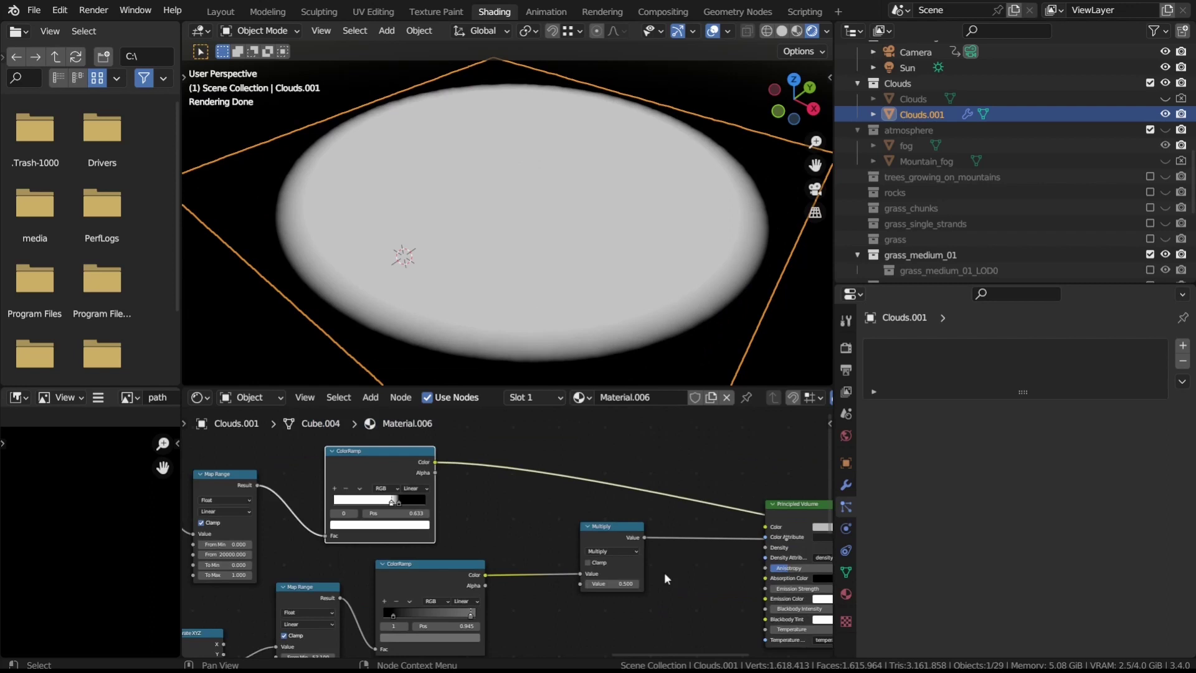
{"action": "left_click_drag", "start_coordinate": [693, 487], "coordinate": [709, 444]}
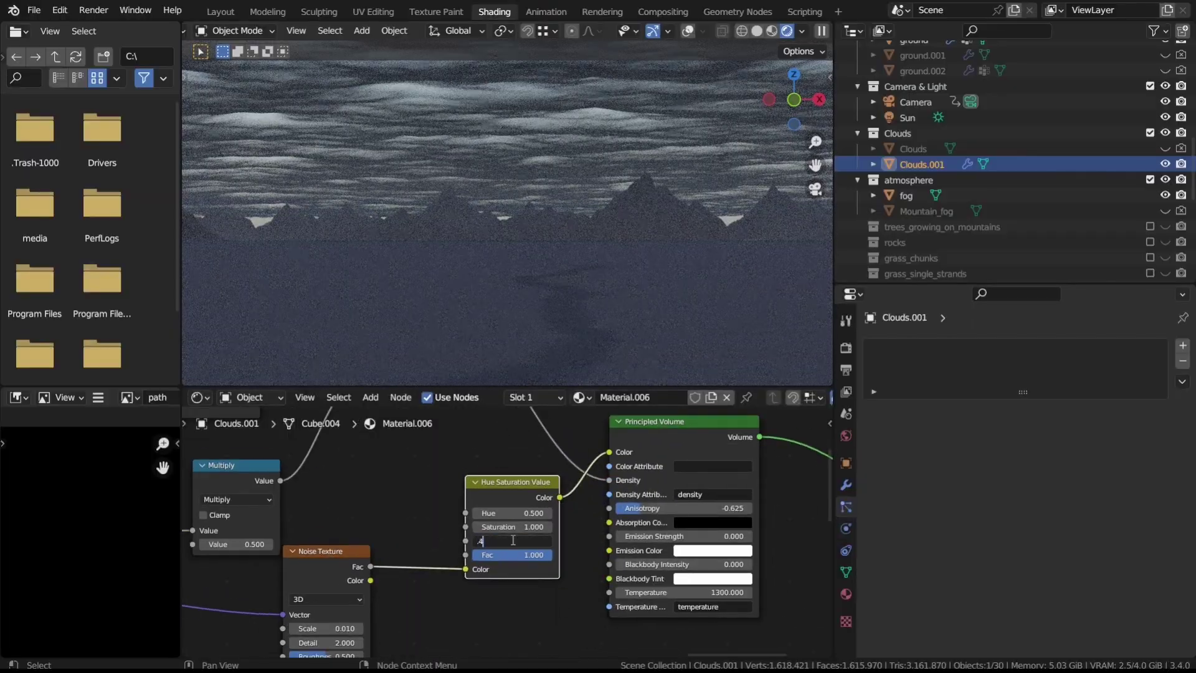
{"action": "key", "text": "Return"}
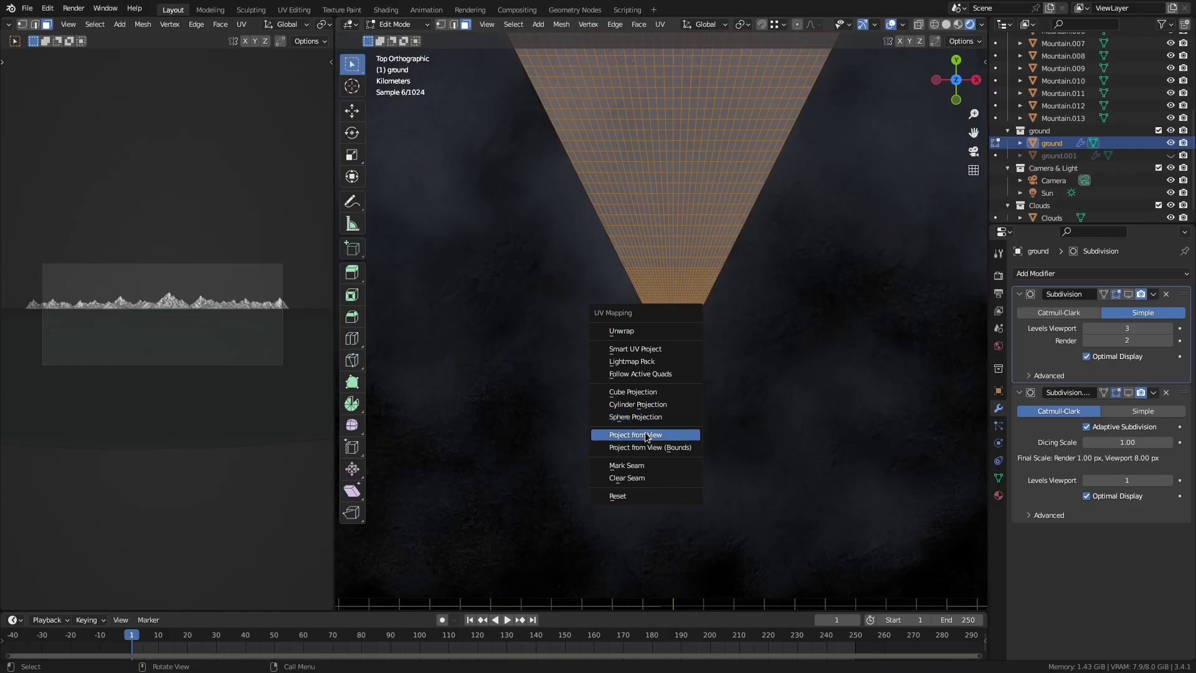
Project the ground UVs from top view, scale the island about 1.529 and move it down on Y
{"action": "left_click", "coordinate": [653, 436]}
{"action": "middle_click_drag", "start_coordinate": [789, 371], "coordinate": [800, 195]}
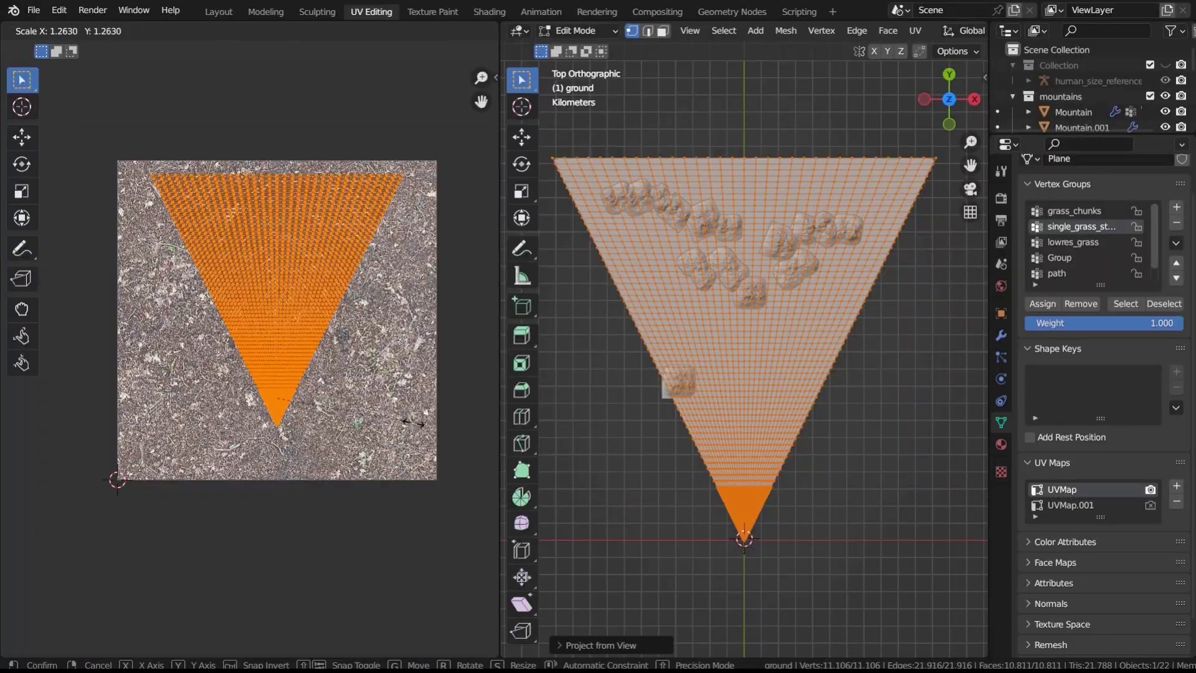
{"action": "key", "text": "Return"}
{"action": "key", "text": "g"}
{"action": "key", "text": "y"}
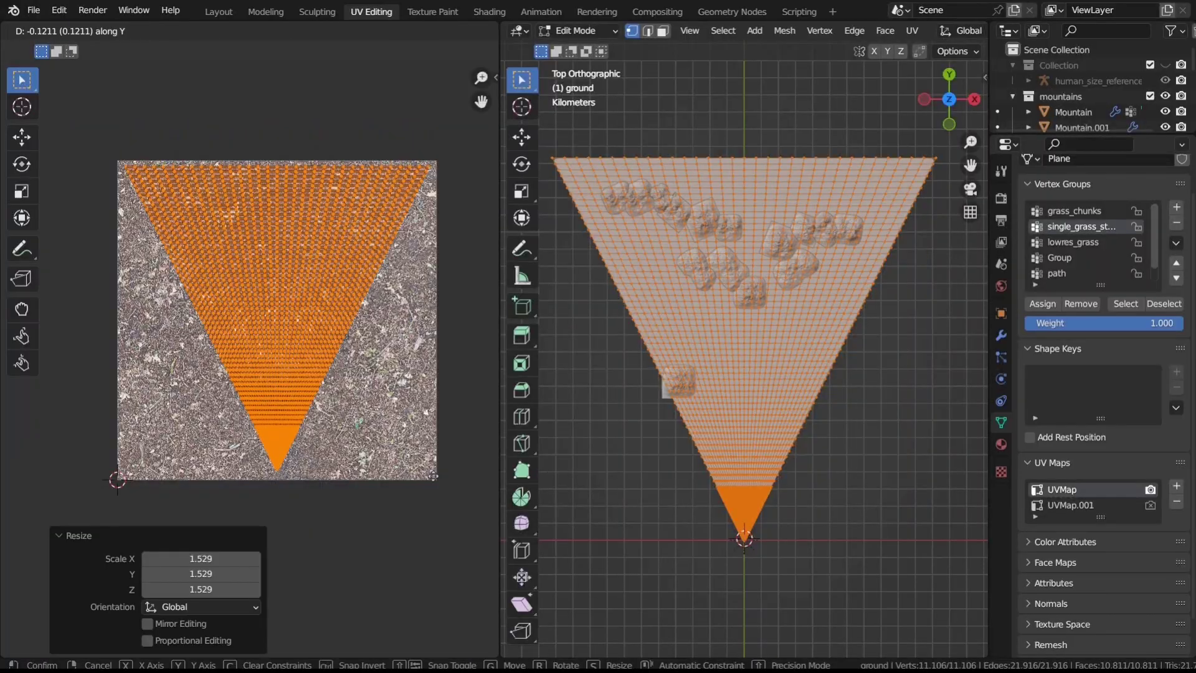
{"action": "left_click", "coordinate": [431, 484]}
Rescale the UV island and edit the plane's Y dimension, cancelling the interactive scale
{"action": "key", "text": "s"}
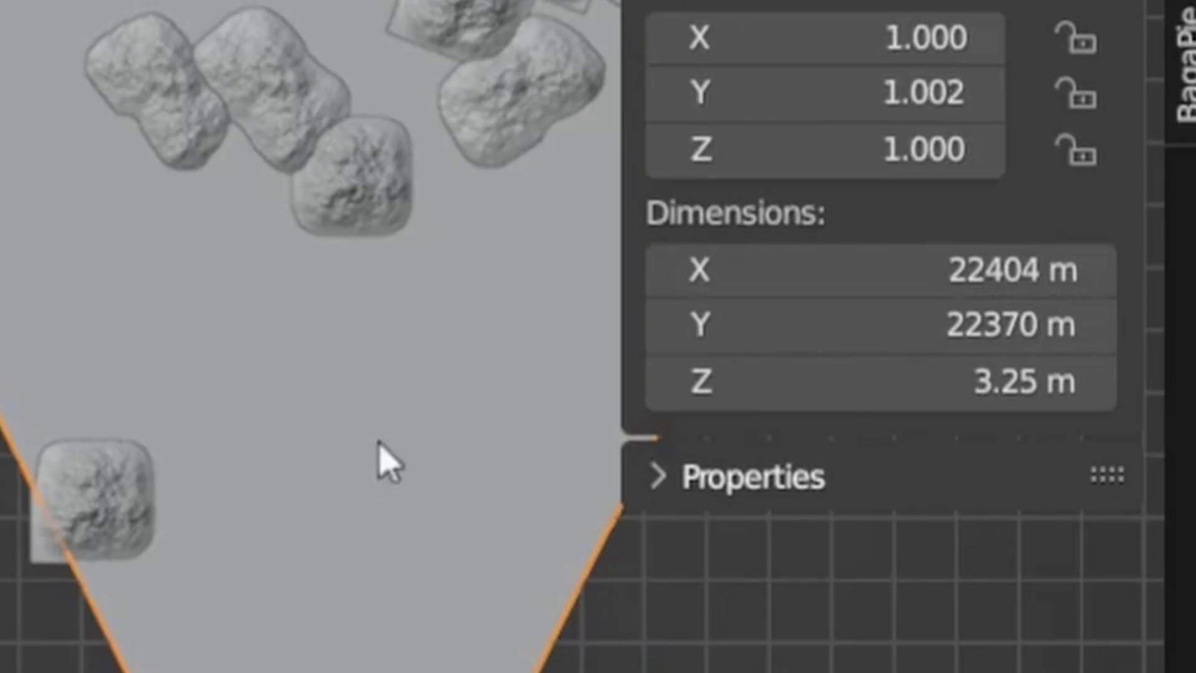
{"action": "left_click", "coordinate": [903, 324]}
{"action": "key", "text": "ctrl+c"}
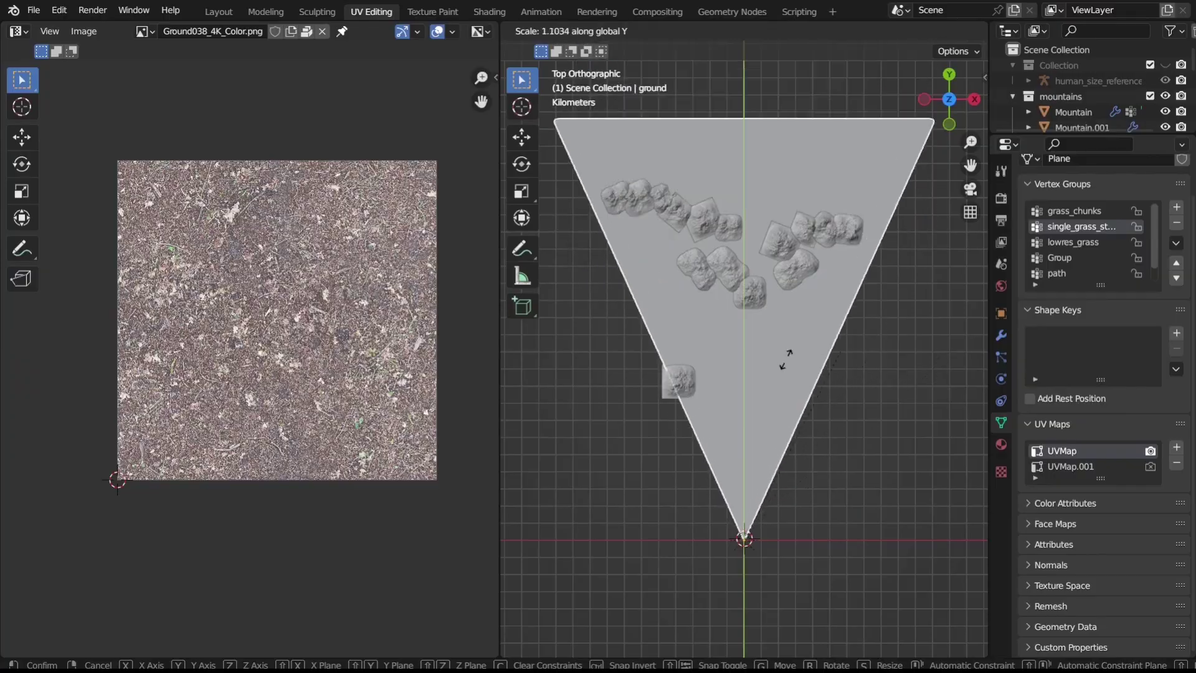
{"action": "right_click", "coordinate": [815, 326]}
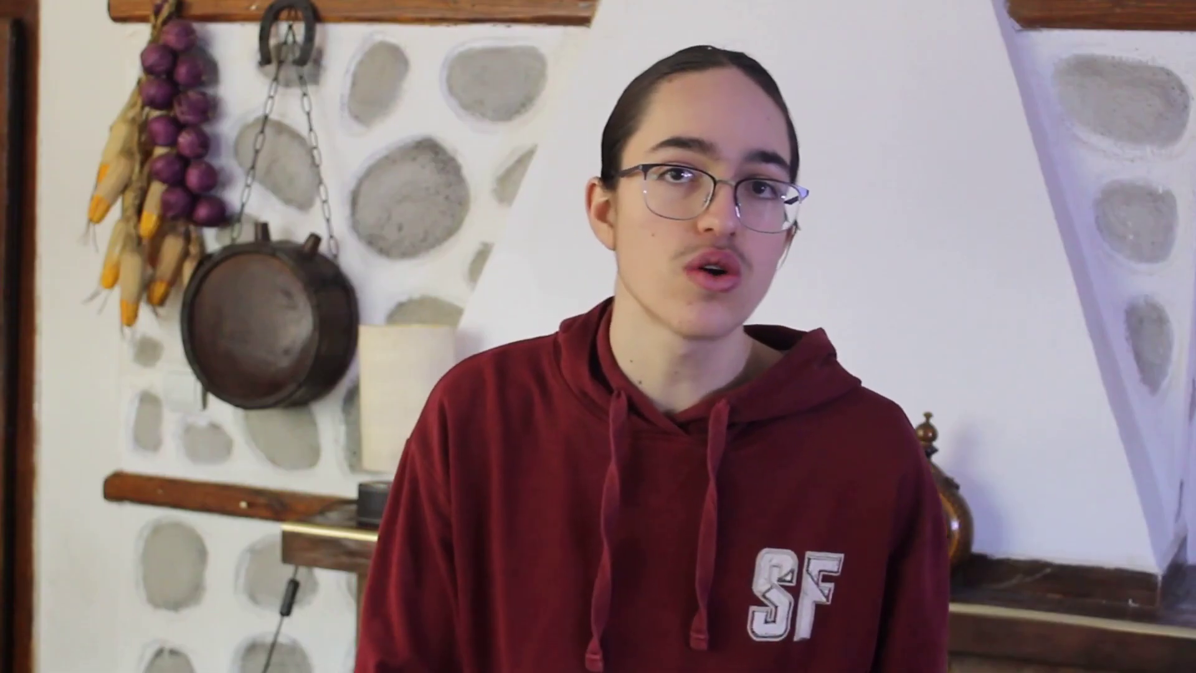
Divide the ground Mapping scale by 3 on all axes, giving 7443.567
{"action": "key", "text": "ctrl+v"}
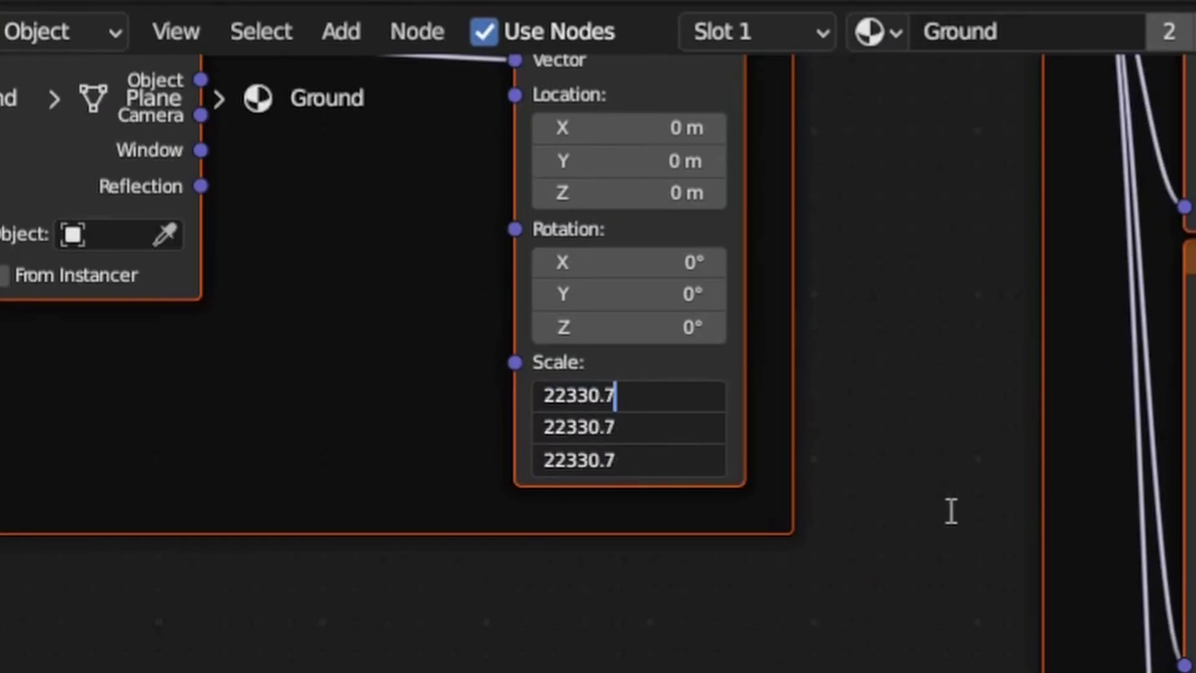
{"action": "type", "text": "/3"}
{"action": "key", "text": "Return"}
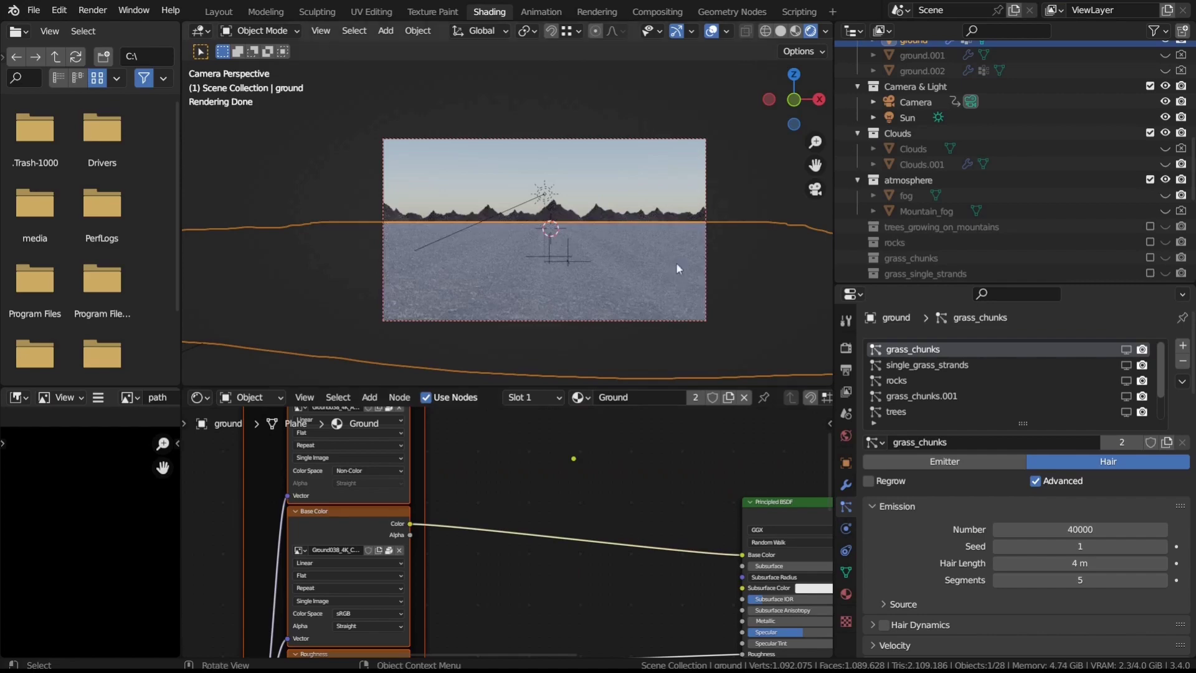
Add a cube for the fog volume and scale it up to 2300
{"action": "scroll", "coordinate": [675, 262], "scroll_direction": "up", "scroll_amount": 4}
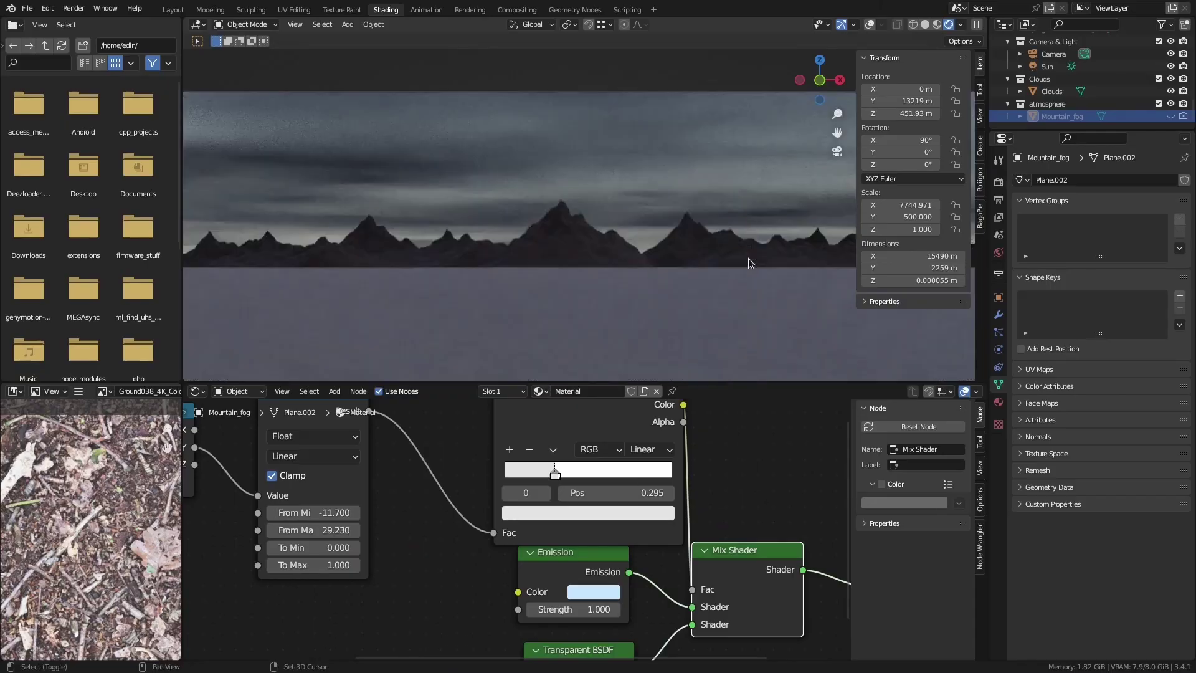
{"action": "key", "text": "shift+a"}
{"action": "mouse_move", "coordinate": [744, 254]}
{"action": "key", "text": "Return"}
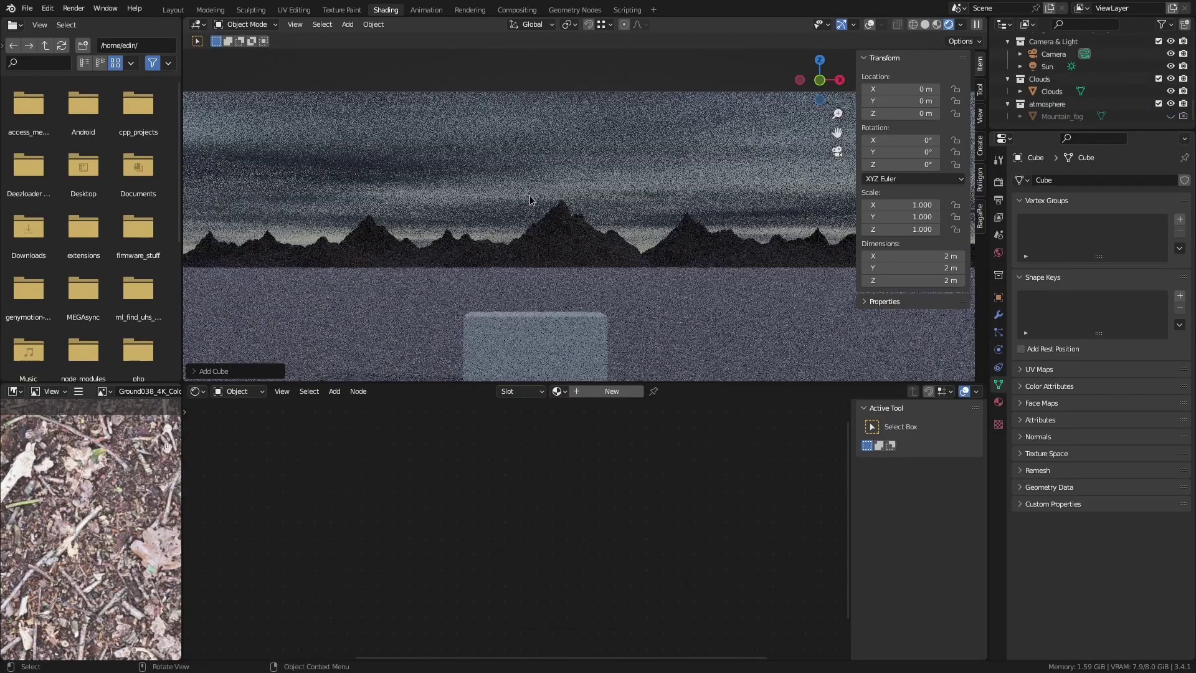
{"action": "key", "text": "s"}
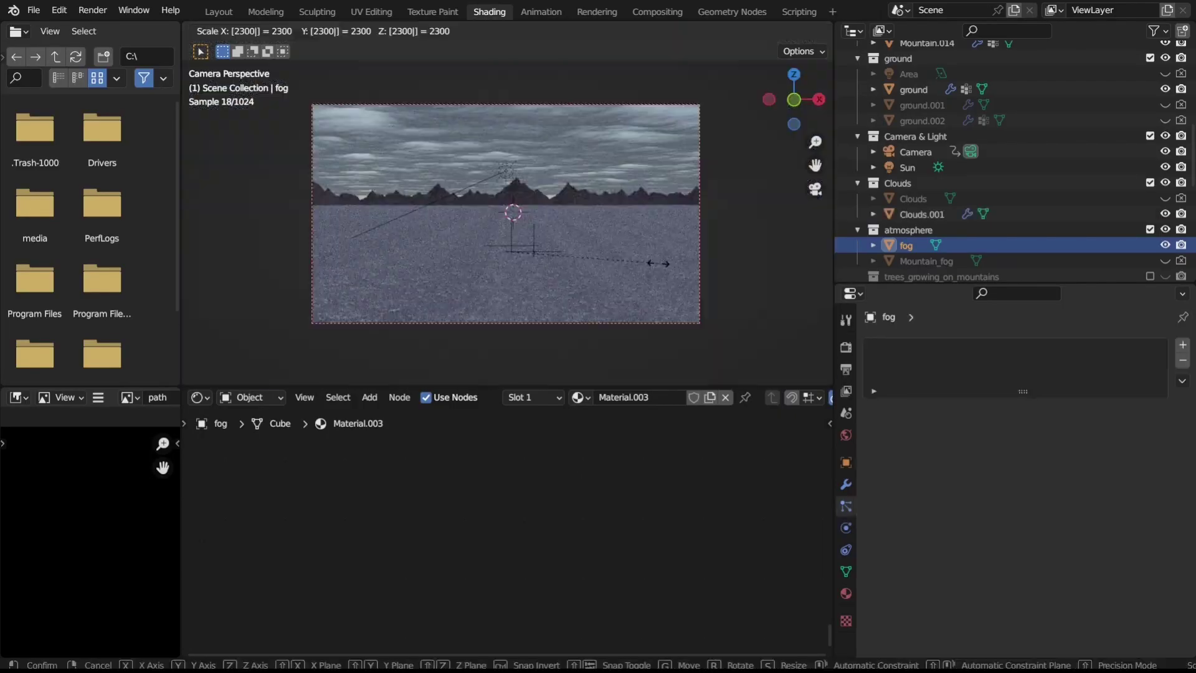
{"action": "key", "text": "Return"}
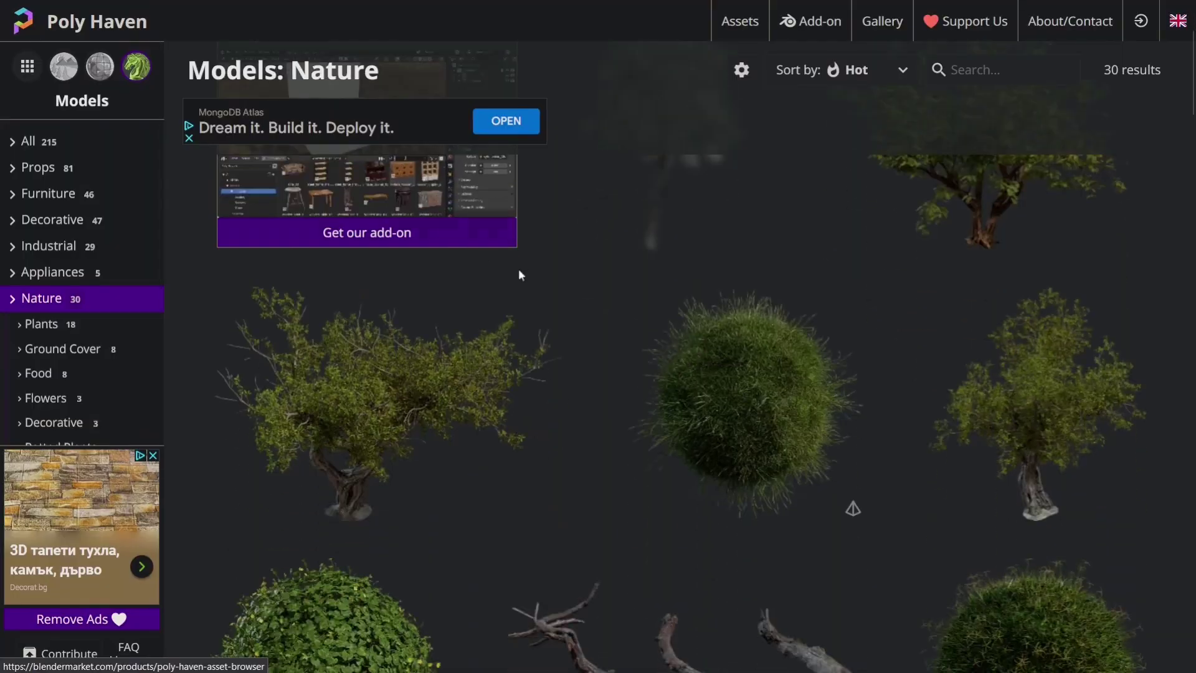
Import the Poly Haven Grass Medium 01 model and place its left grass clump
{"action": "left_click", "coordinate": [713, 371]}
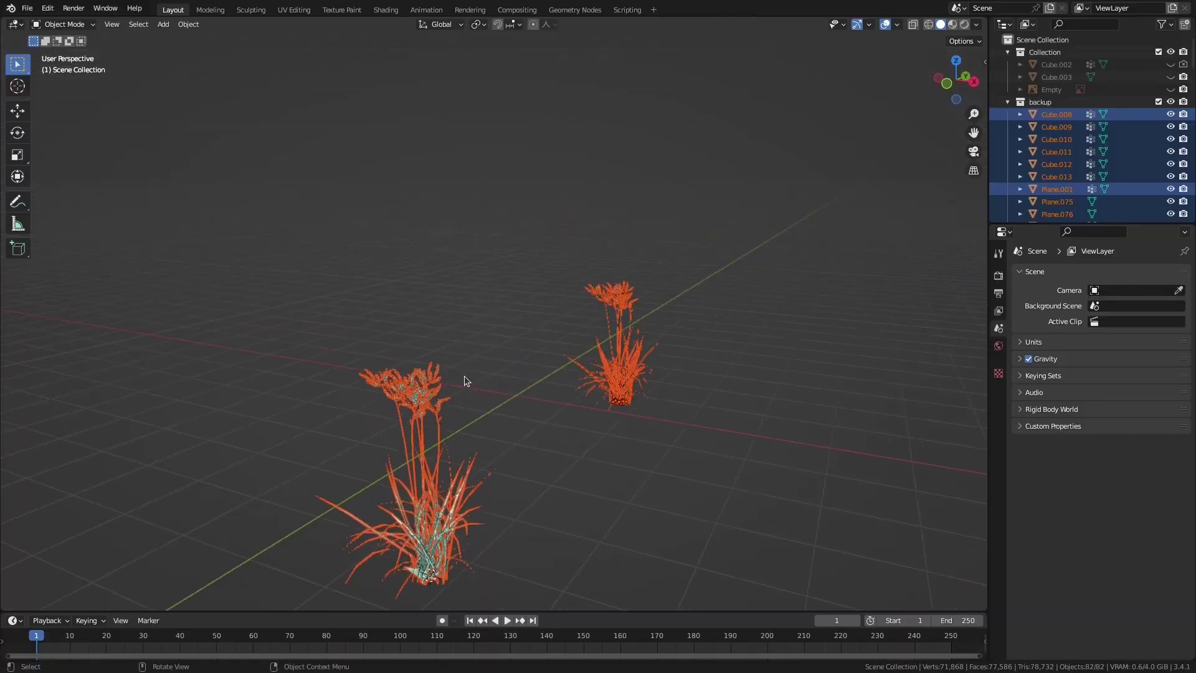
{"action": "left_click", "coordinate": [444, 411]}
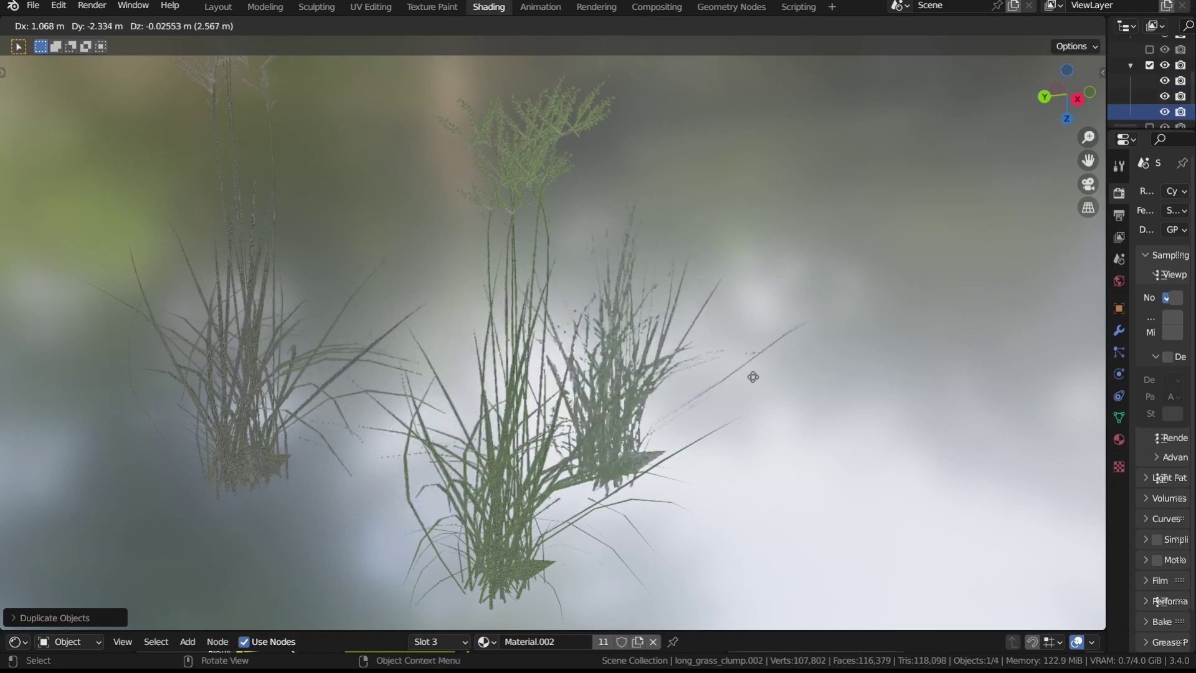
{"action": "left_click", "coordinate": [753, 377]}
Duplicate the long grass clump twice, placing each copy along a row
{"action": "key", "text": "shift+d"}
{"action": "left_click", "coordinate": [810, 405]}
{"action": "key", "text": "shift+d"}
{"action": "left_click", "coordinate": [1074, 492]}
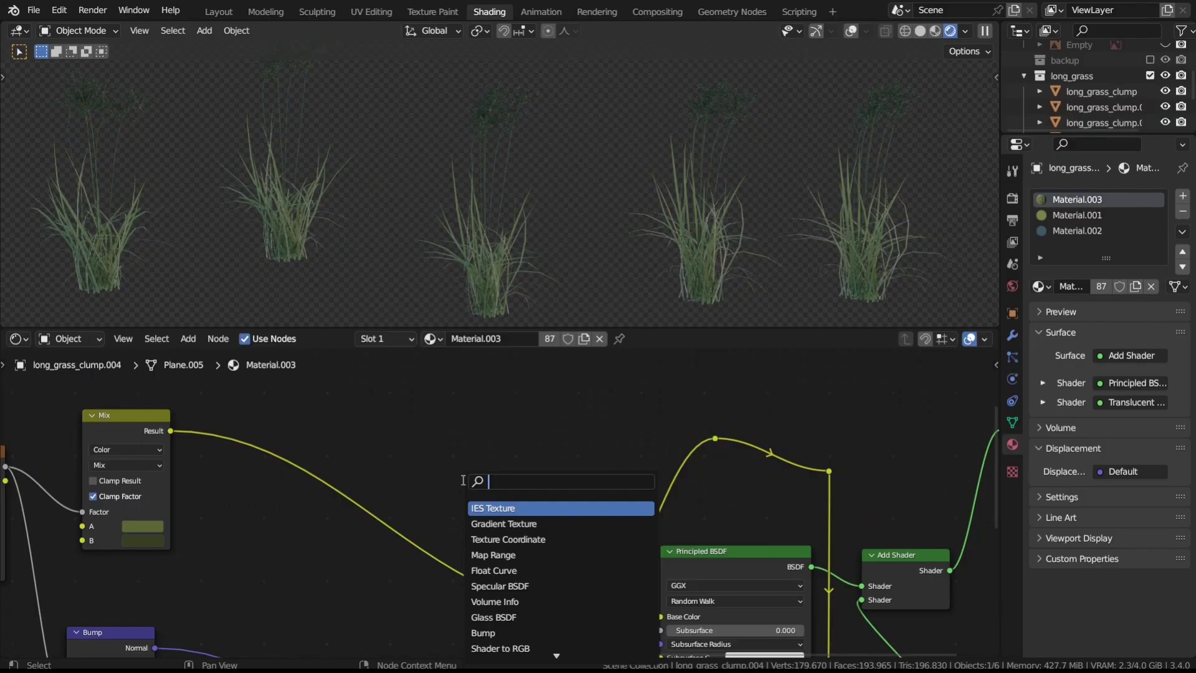
{"action": "key", "text": "Return"}
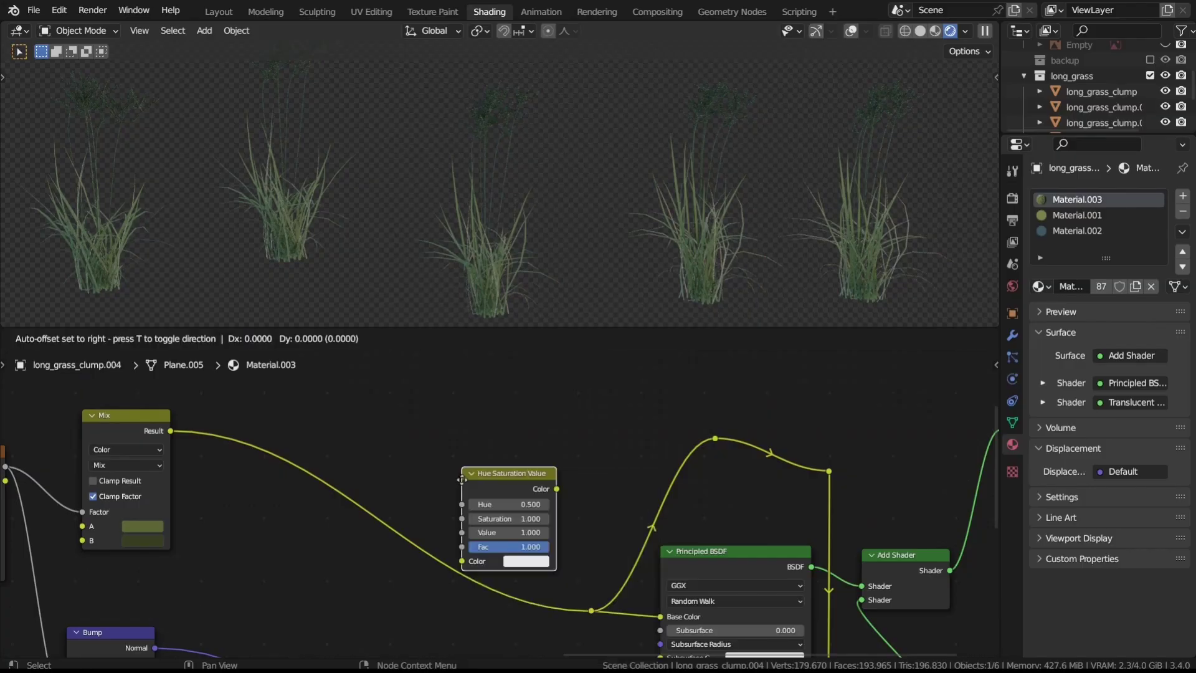
Insert a random-hue Hue Saturation Value node, then a colour Mix node before Base Color
{"action": "left_click", "coordinate": [385, 493]}
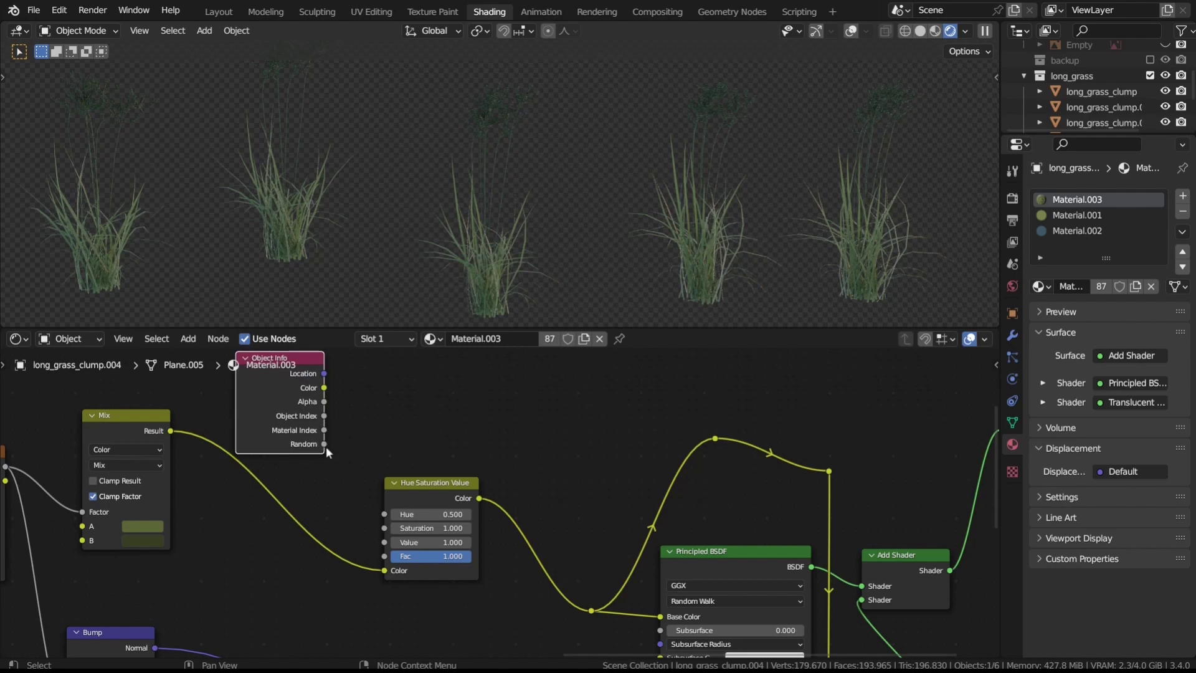
{"action": "right_click", "coordinate": [385, 512]}
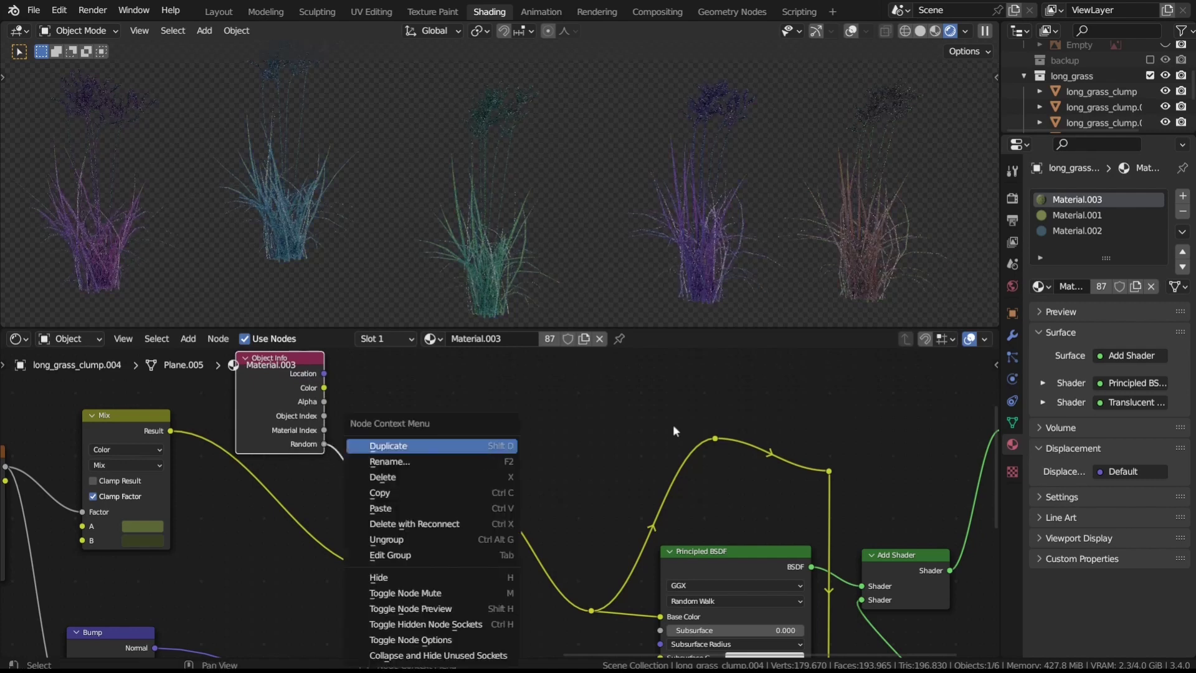
{"action": "left_click", "coordinate": [557, 496]}
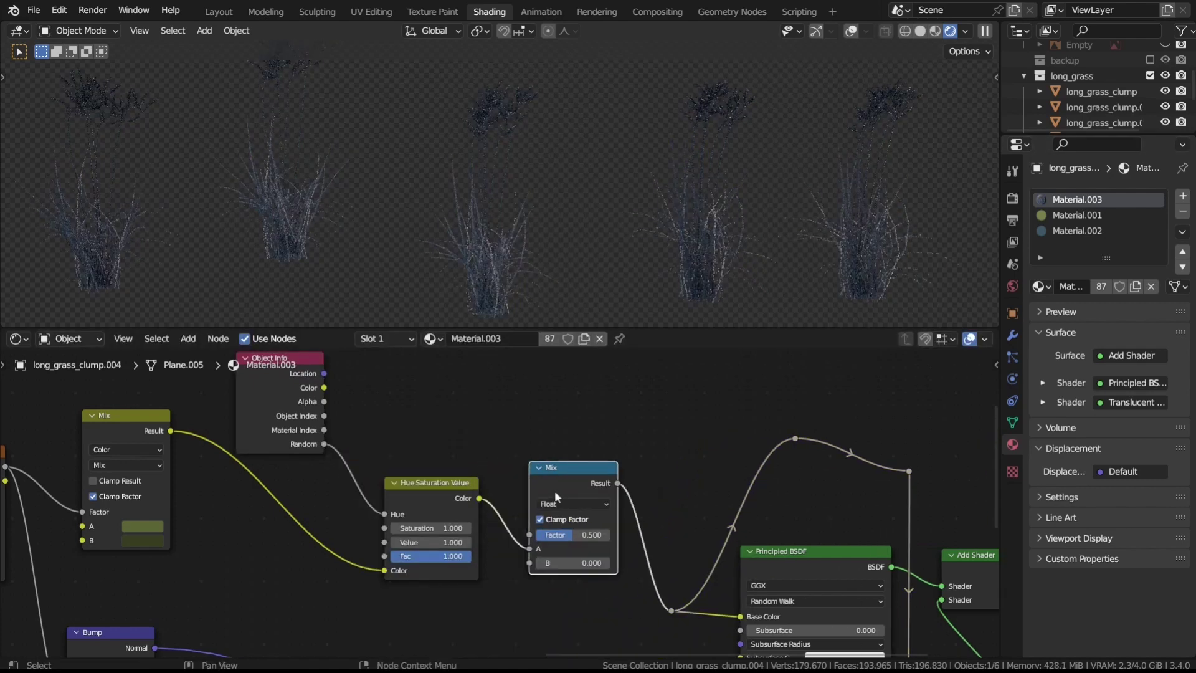
{"action": "left_click", "coordinate": [550, 544]}
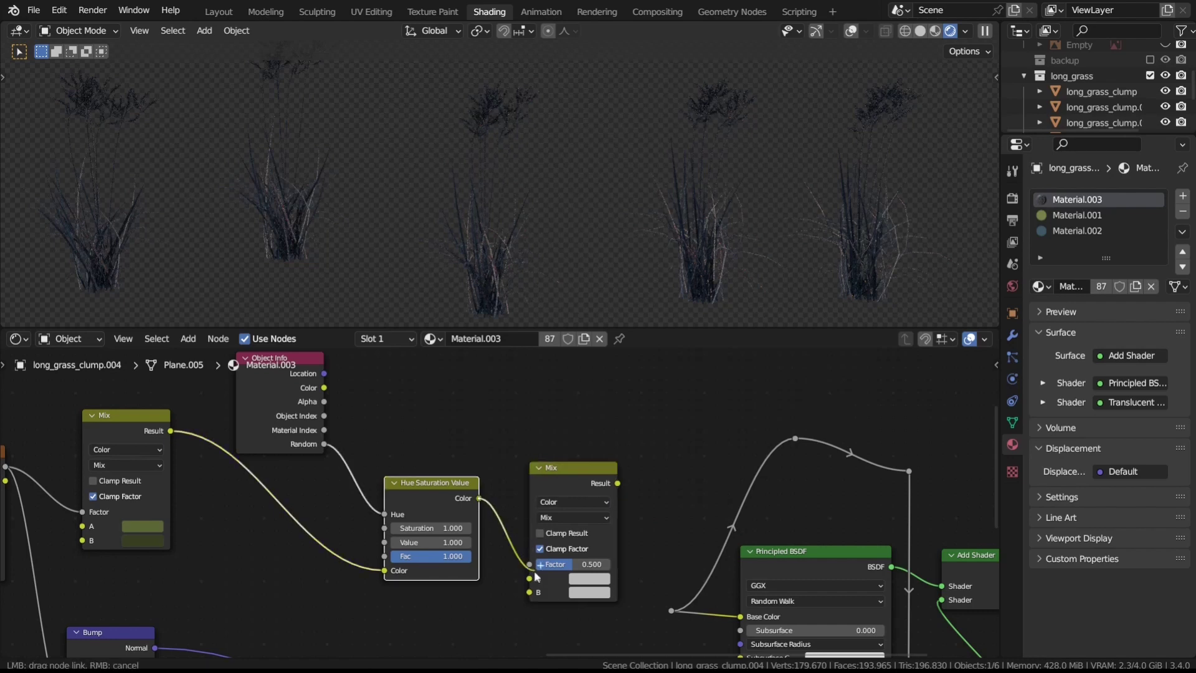
{"action": "left_click_drag", "start_coordinate": [674, 607], "coordinate": [671, 609]}
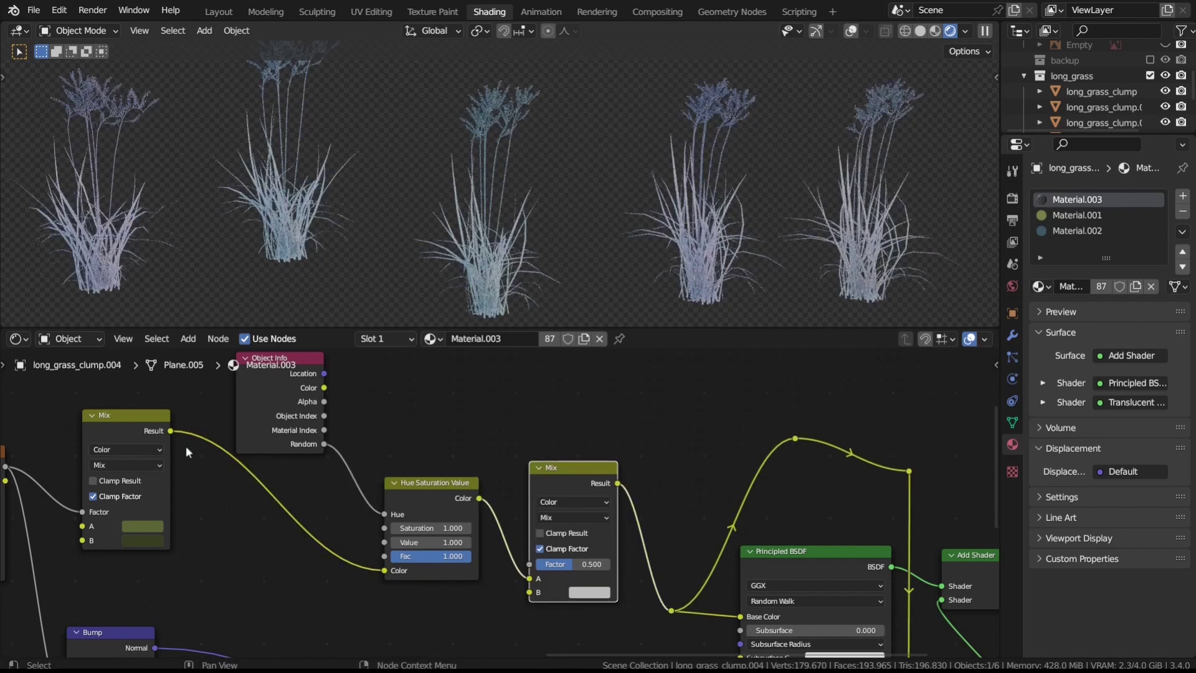
{"action": "left_click_drag", "start_coordinate": [532, 592], "coordinate": [544, 564]}
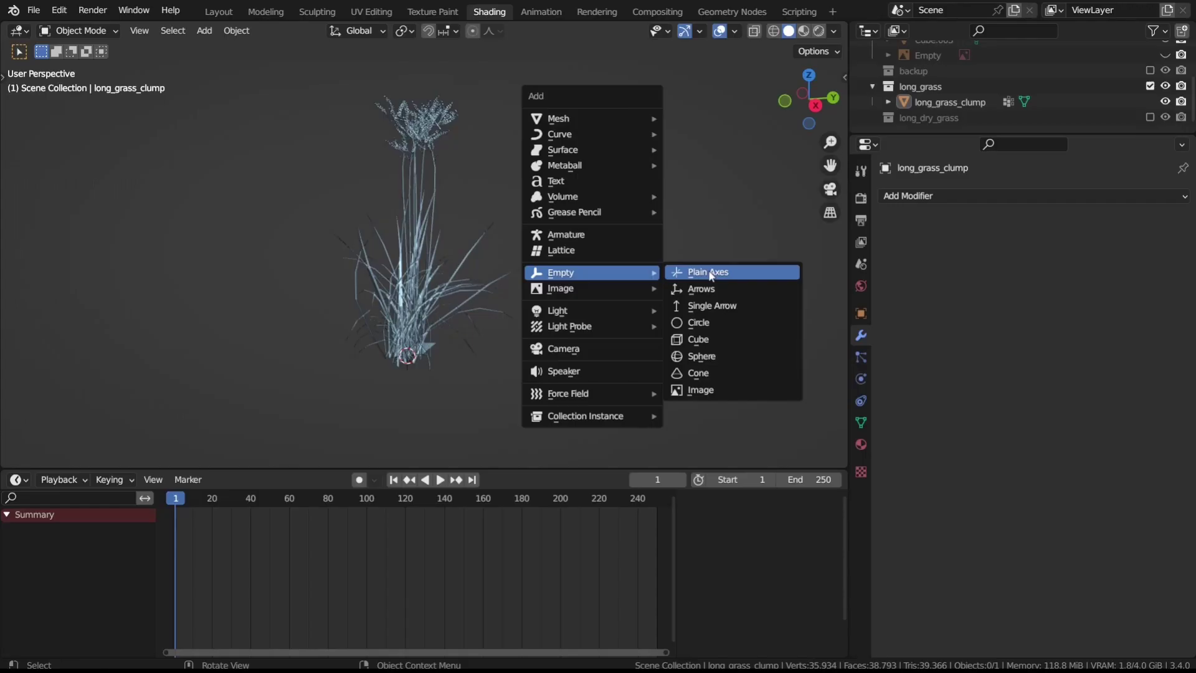
Add a Plain Axes empty at 10 m and weight-paint a base-to-tip gradient on Group.002
{"action": "left_click", "coordinate": [707, 270]}
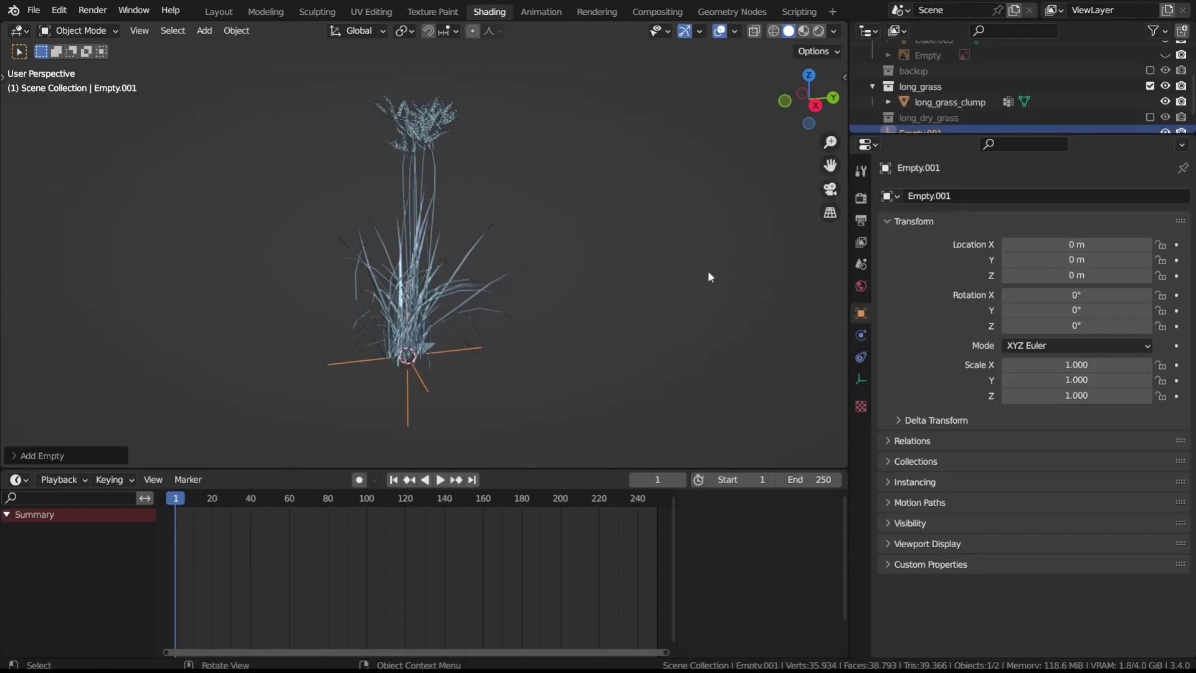
{"action": "key", "text": "n"}
{"action": "left_click_drag", "start_coordinate": [738, 111], "coordinate": [739, 140]}
{"action": "type", "text": "10"}
{"action": "key", "text": "Return"}
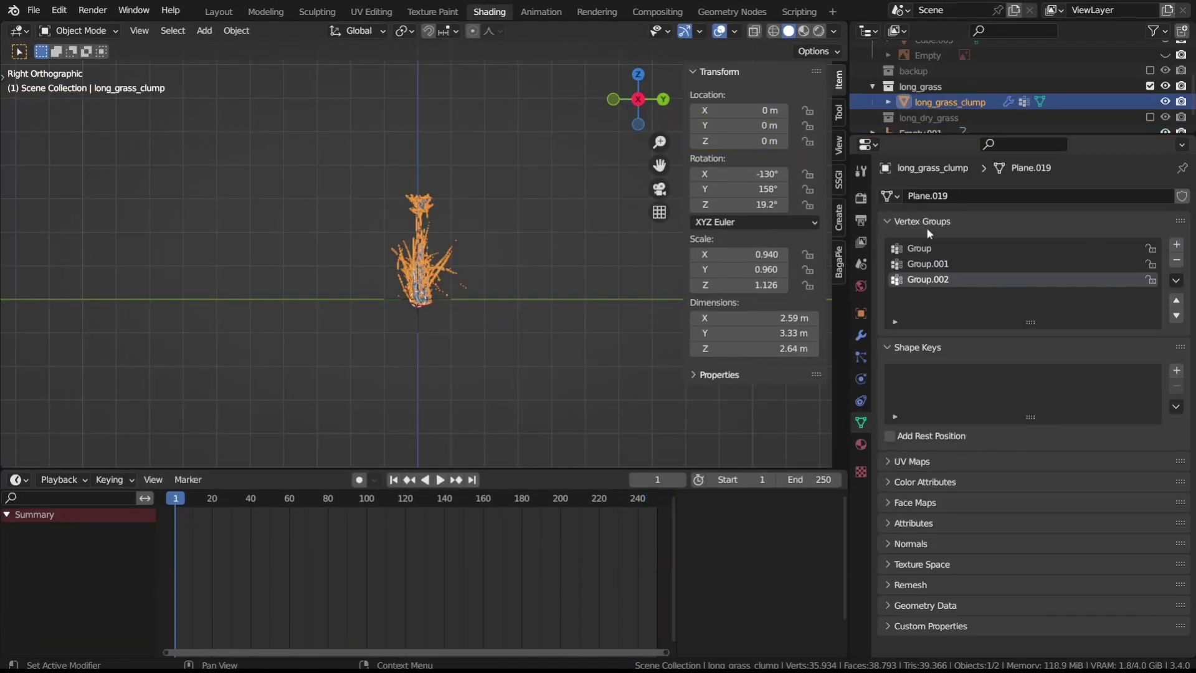
{"action": "key", "text": "Return"}
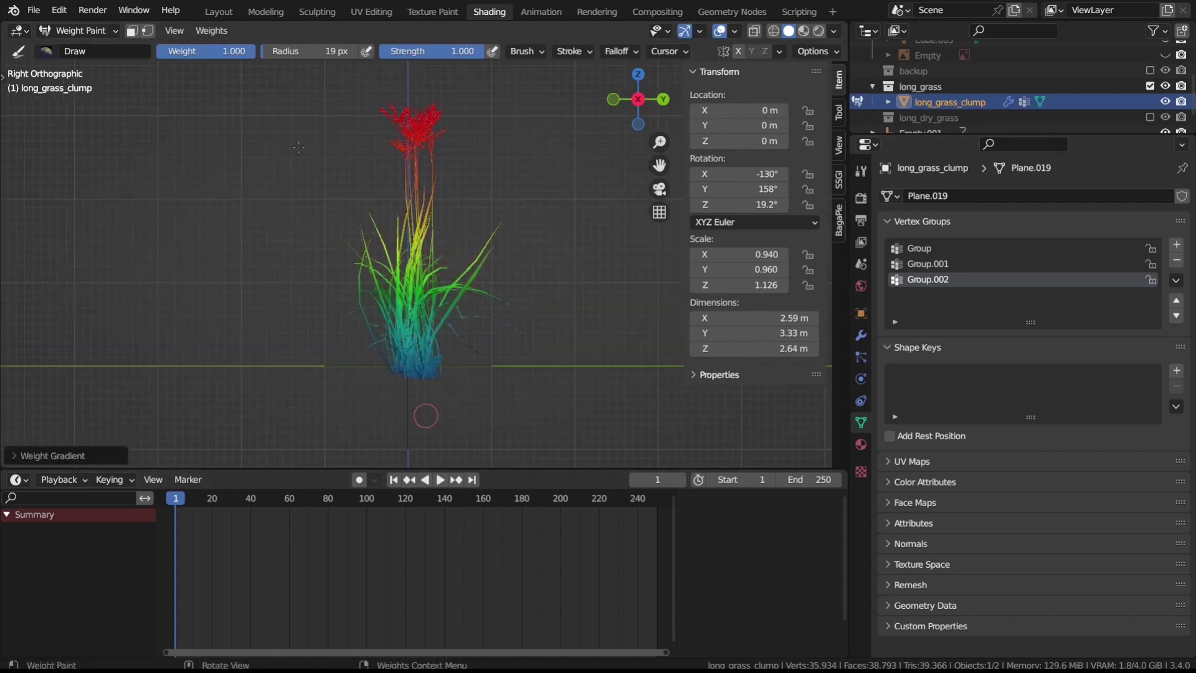
{"action": "left_click", "coordinate": [65, 50]}
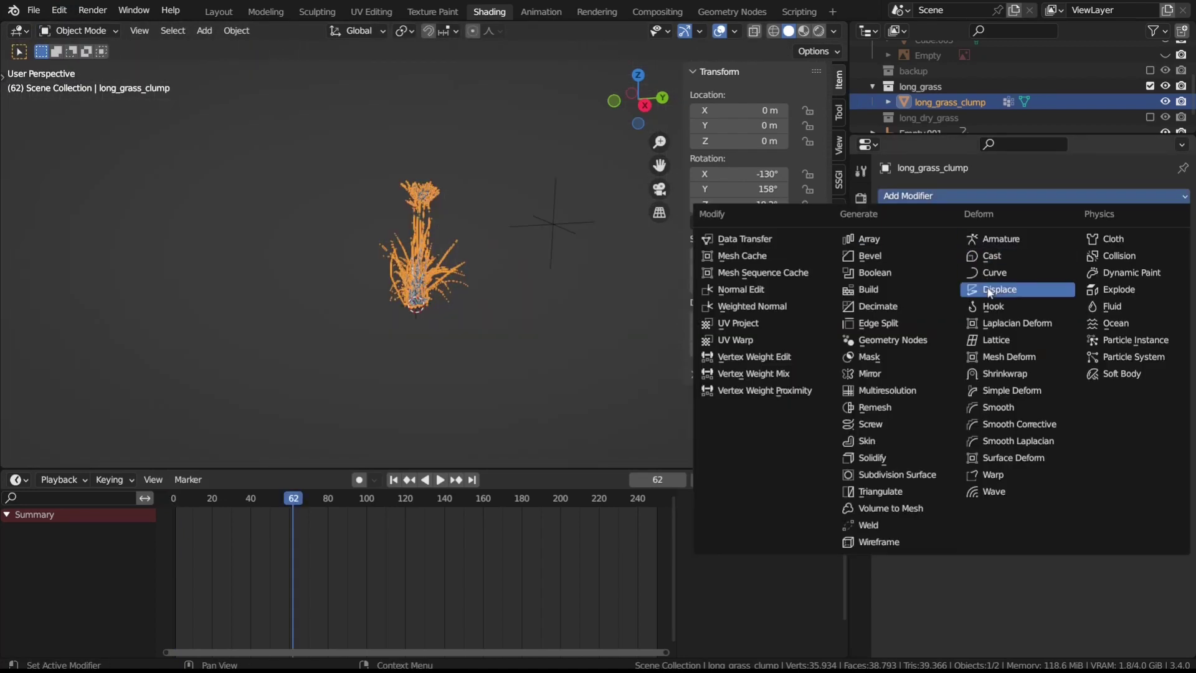
Map the grass Displace modifier through Empty.001 along Y in global space, limited to Group.001
{"action": "left_click", "coordinate": [990, 290]}
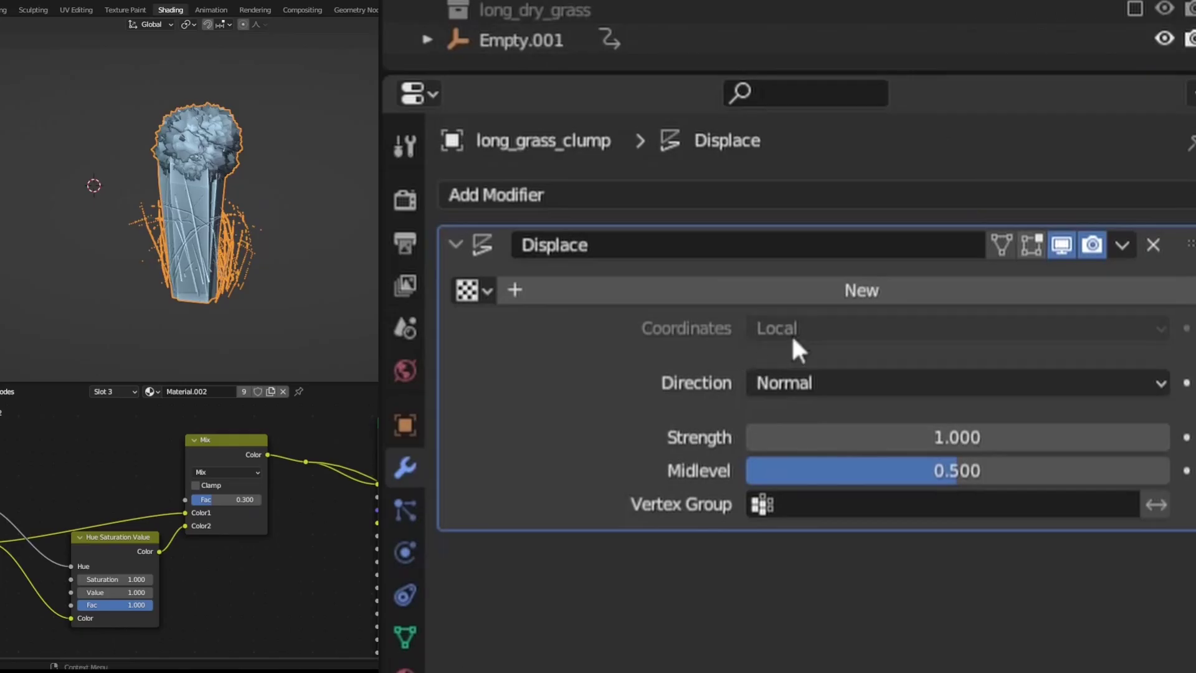
{"action": "left_click", "coordinate": [794, 319]}
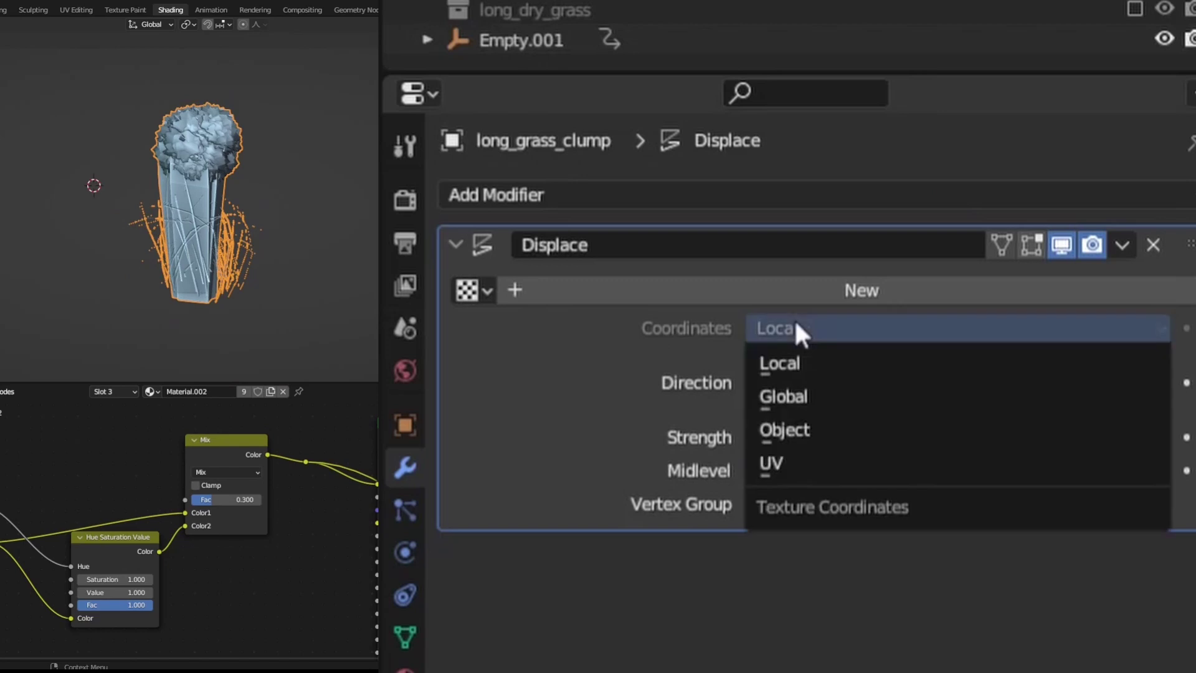
{"action": "left_click", "coordinate": [782, 414]}
{"action": "left_click", "coordinate": [1152, 357]}
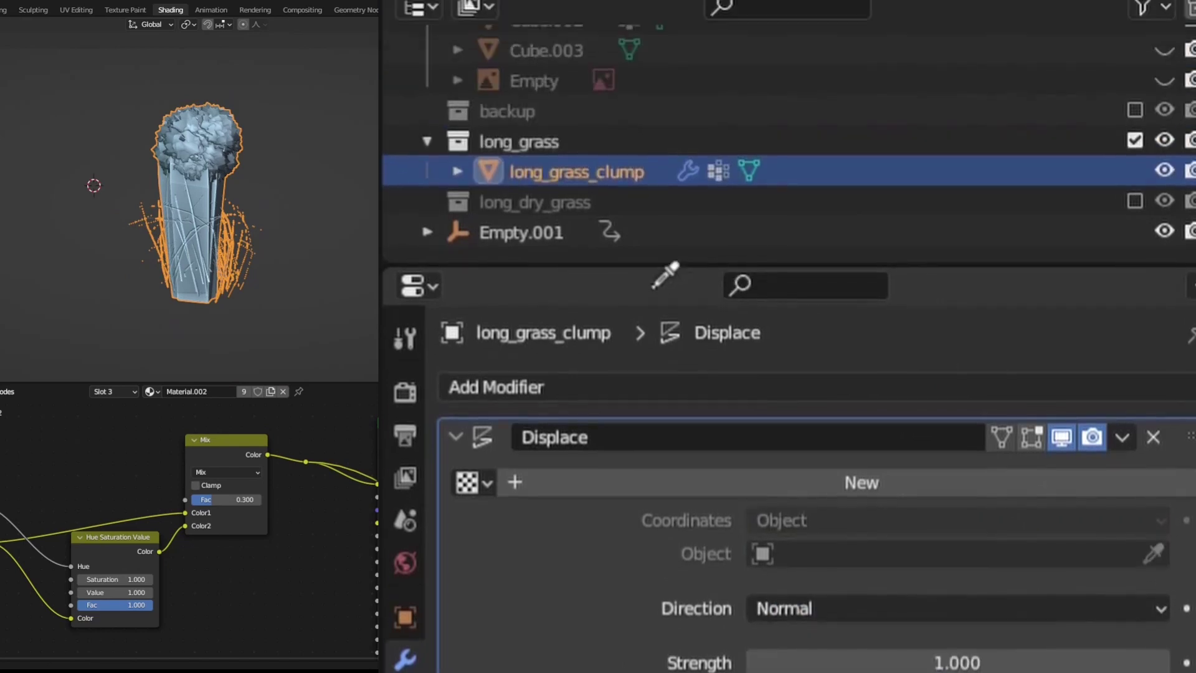
{"action": "left_click", "coordinate": [558, 45]}
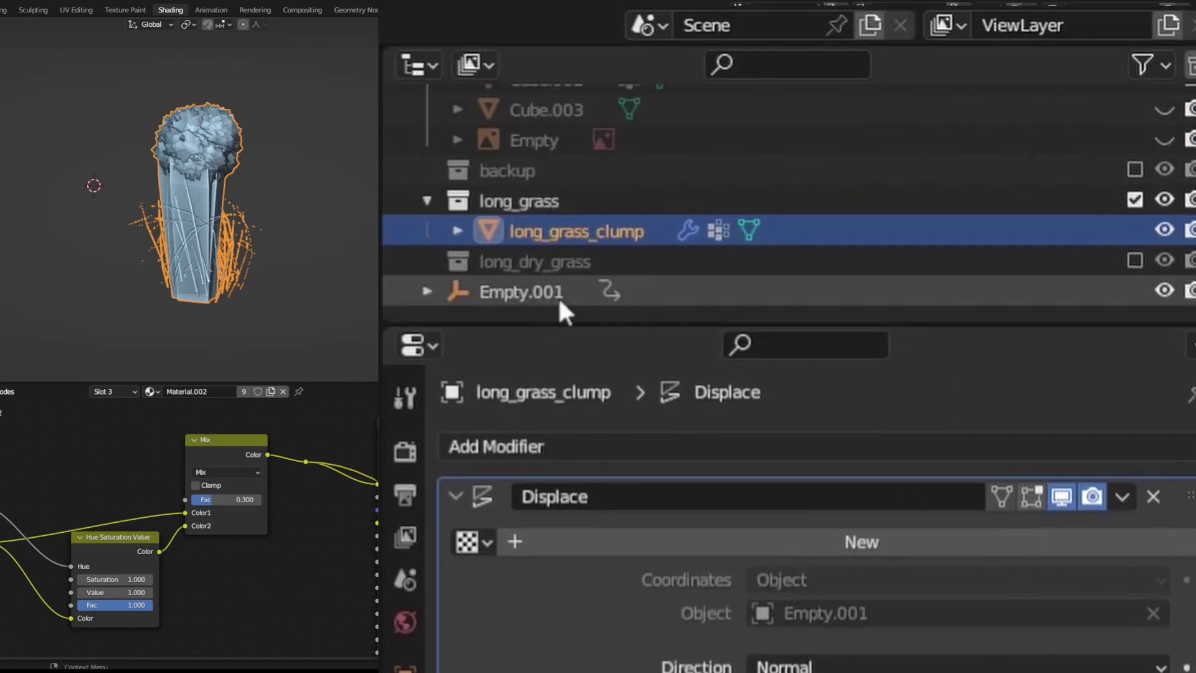
{"action": "left_click", "coordinate": [802, 665]}
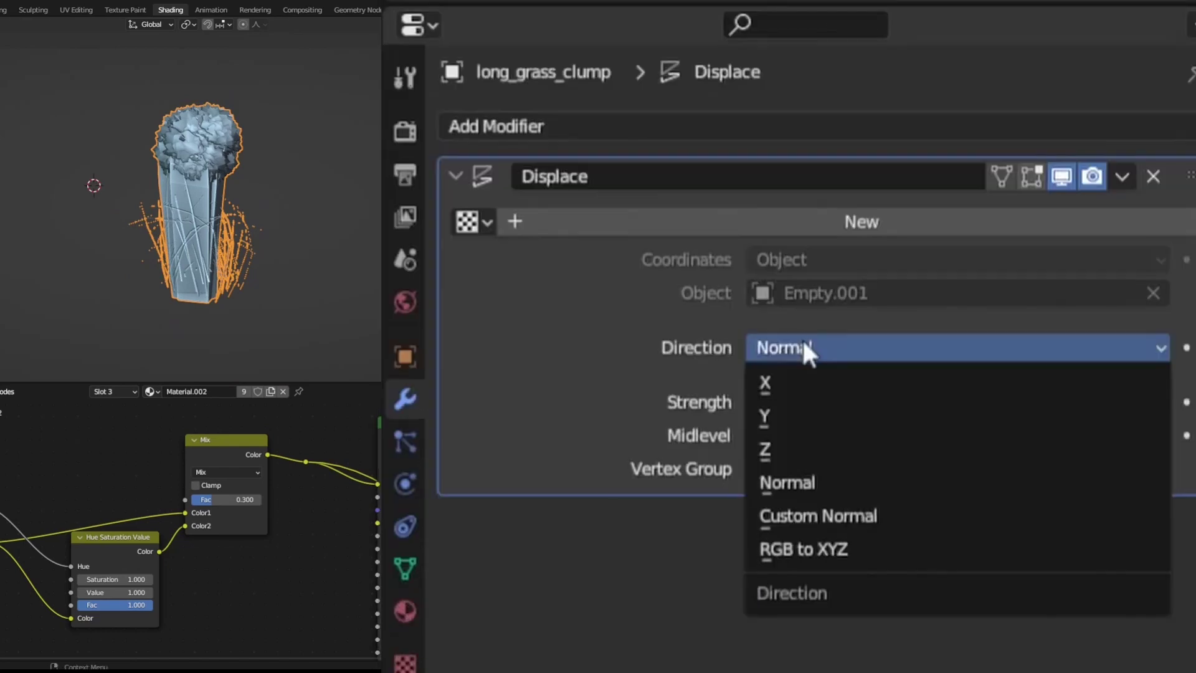
{"action": "left_click", "coordinate": [817, 412]}
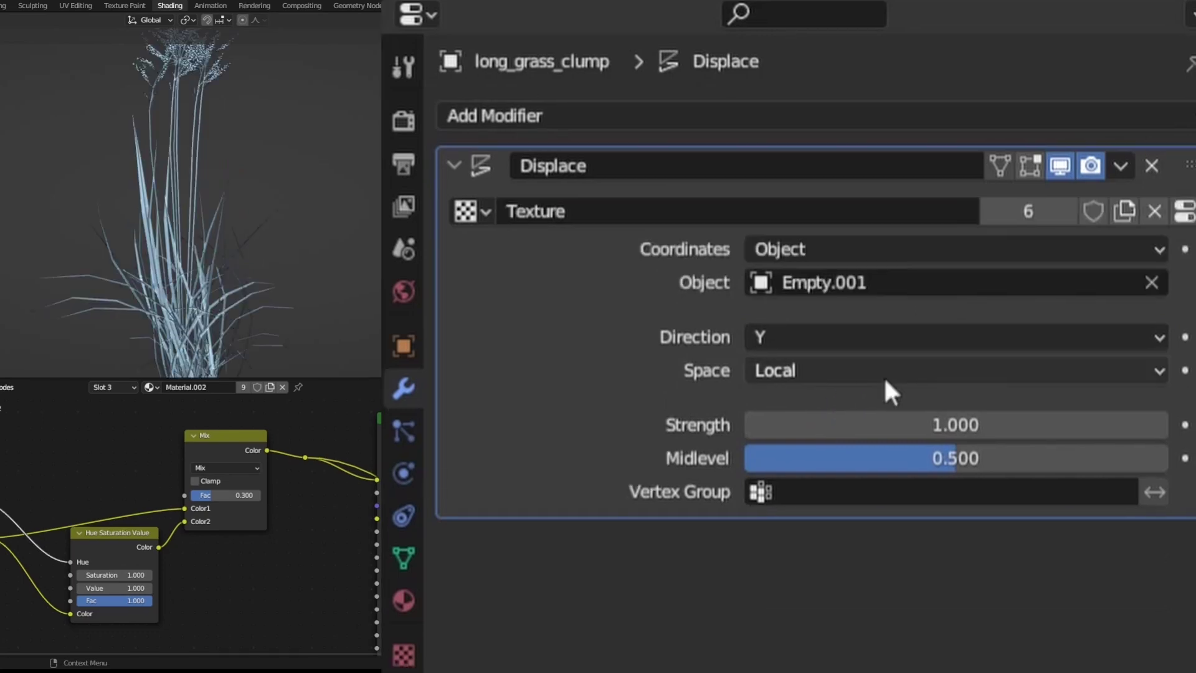
{"action": "left_click", "coordinate": [883, 376]}
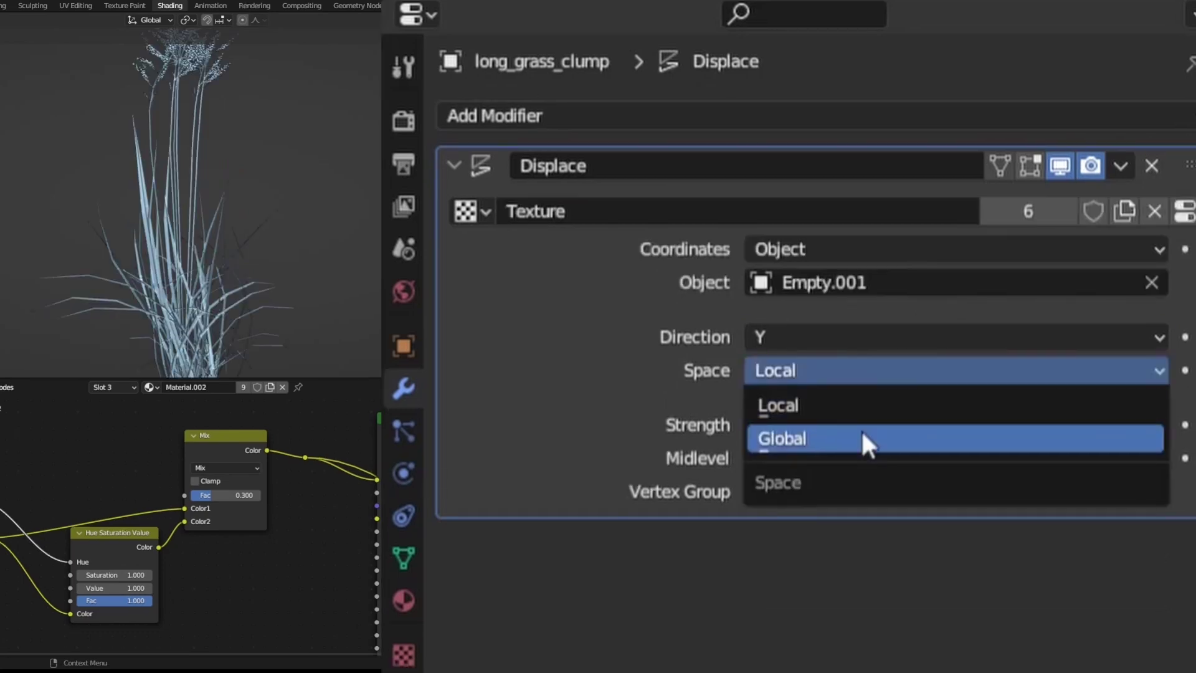
{"action": "left_click", "coordinate": [863, 438]}
{"action": "left_click", "coordinate": [859, 492]}
{"action": "left_click", "coordinate": [840, 567]}
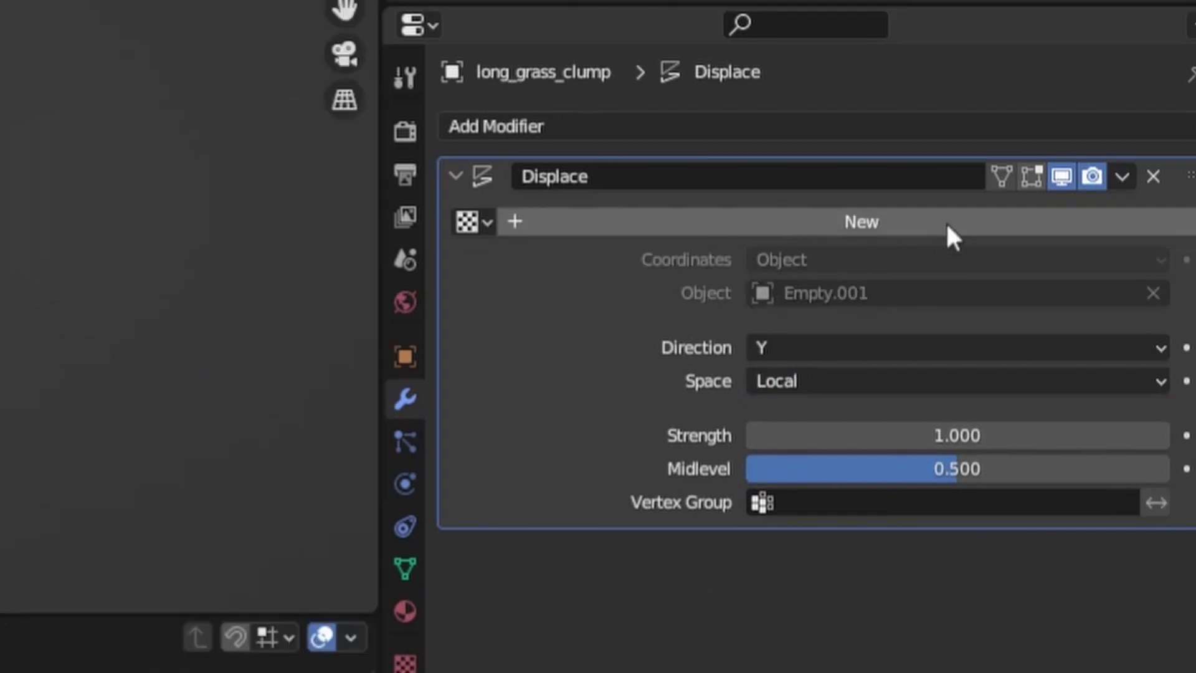
Give the displacement a new Clouds texture with size 3.00
{"action": "left_click", "coordinate": [945, 221]}
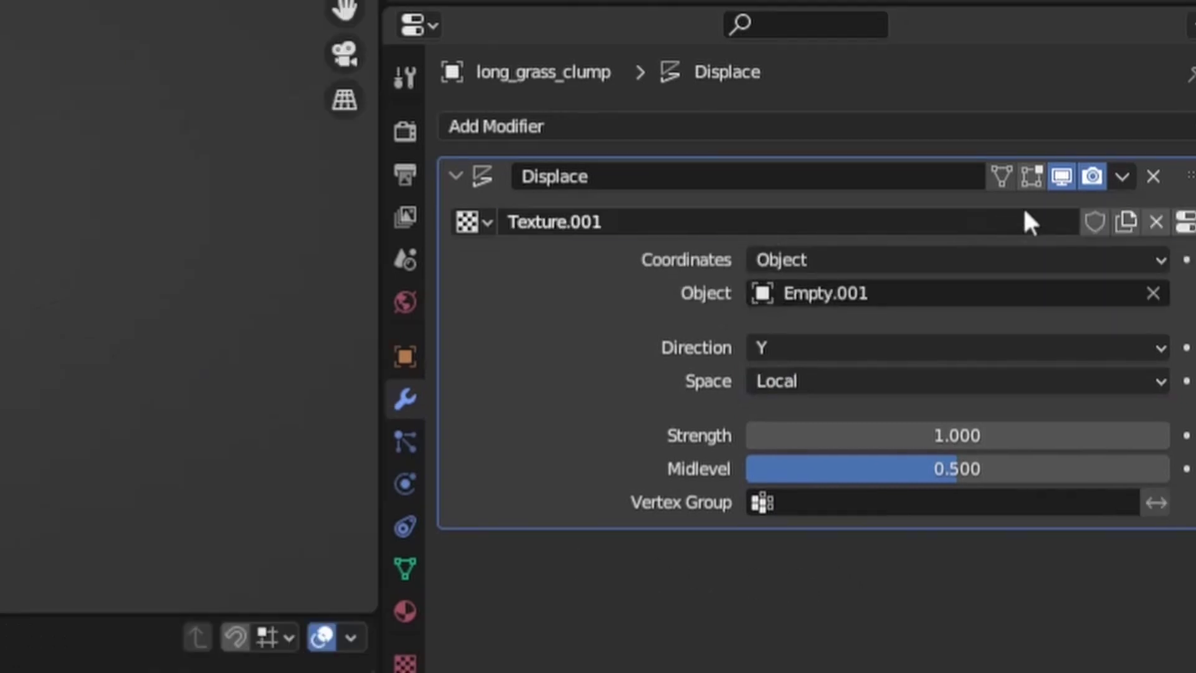
{"action": "left_click", "coordinate": [1183, 222]}
{"action": "left_click", "coordinate": [755, 215]}
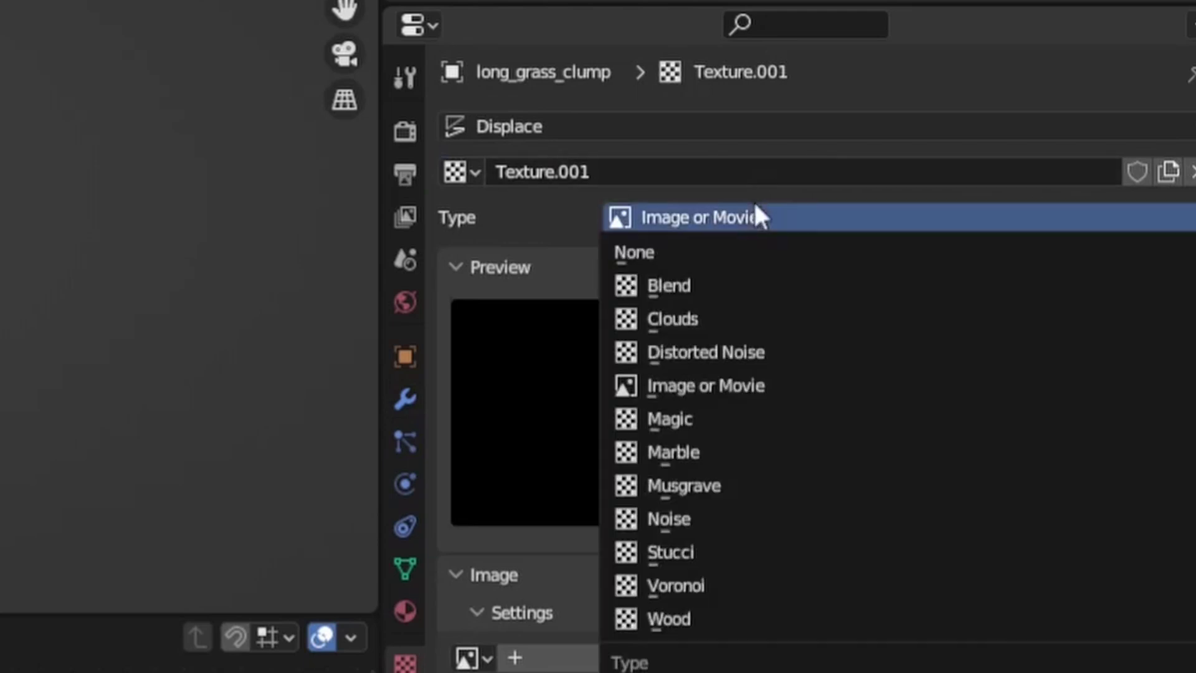
{"action": "left_click", "coordinate": [703, 317]}
{"action": "double_click", "coordinate": [688, 558]}
{"action": "type", "text": "3"}
{"action": "key", "text": "Return"}
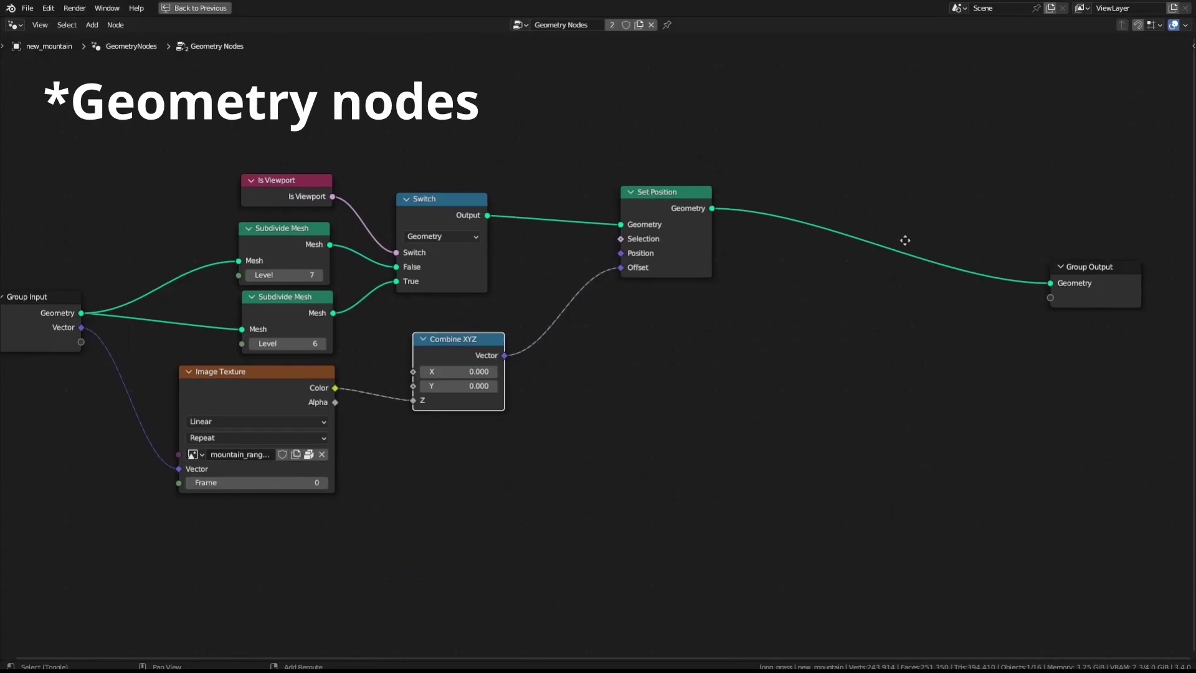
Pan sideways across the new_mountain Geometry Nodes tree
{"action": "middle_click_drag", "start_coordinate": [904, 240], "coordinate": [927, 240]}
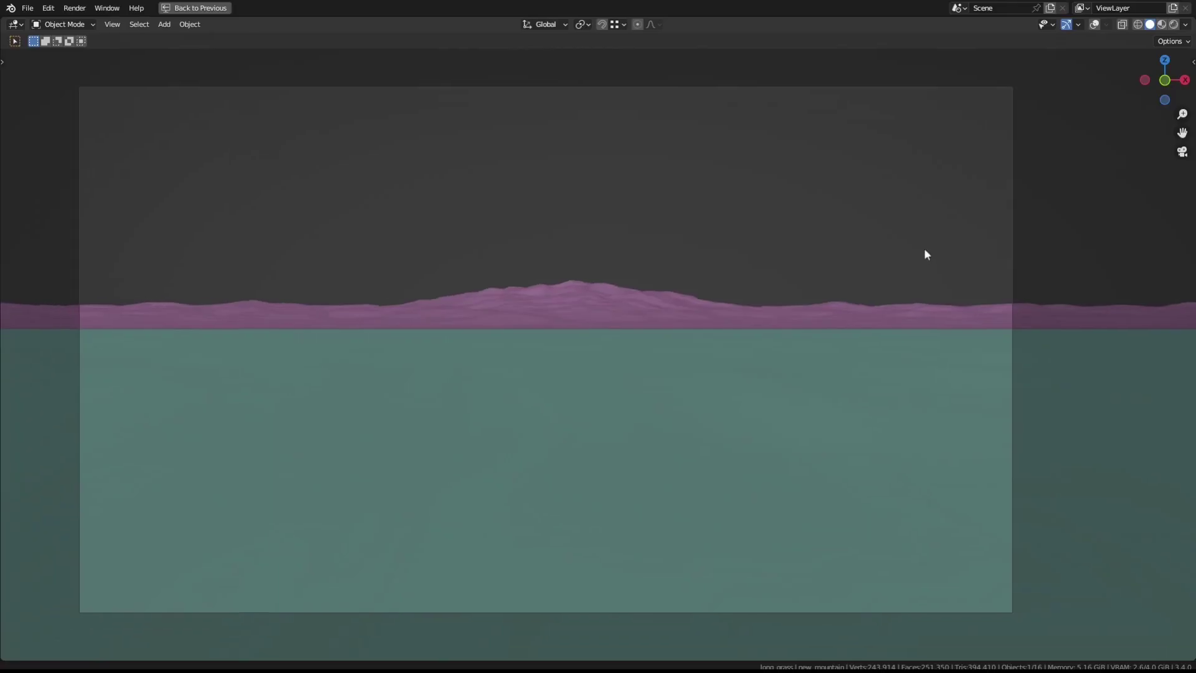
{"action": "middle_click_drag", "start_coordinate": [985, 256], "coordinate": [976, 264]}
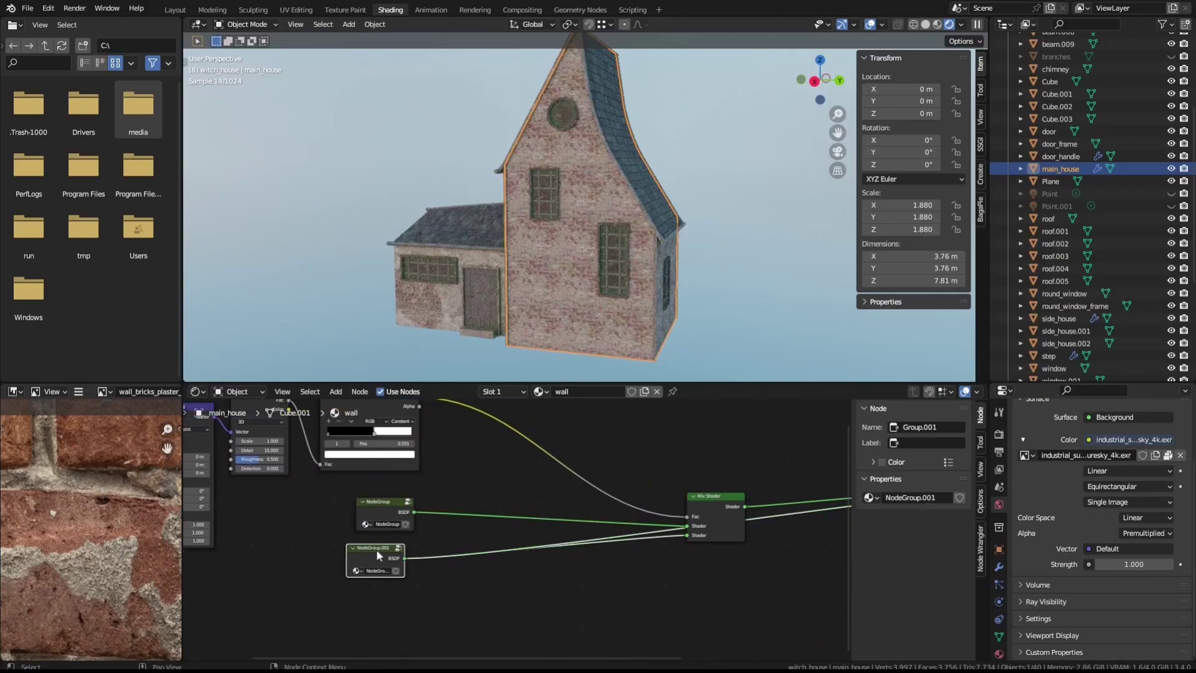
Preview the wall's ColorRamp mask, then the full brick wall material
{"action": "left_click", "coordinate": [418, 431], "text": "ctrl+shift"}
{"action": "middle_click_drag", "start_coordinate": [552, 428], "coordinate": [365, 449]}
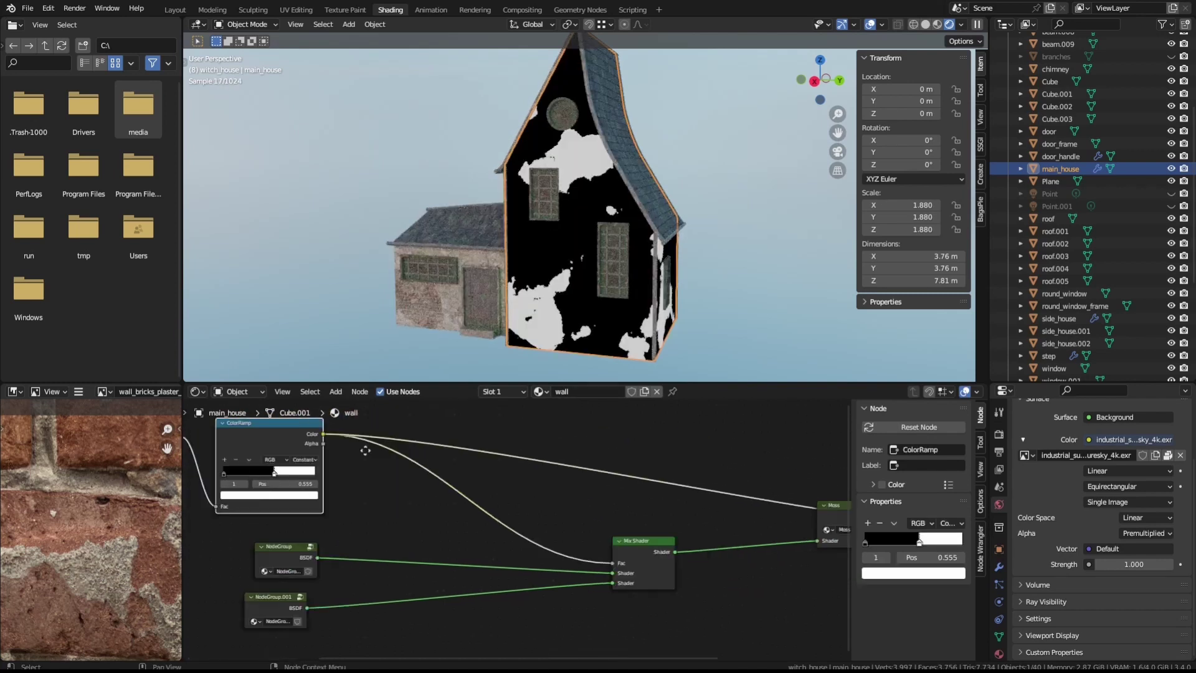
{"action": "left_click", "coordinate": [645, 553], "text": "ctrl+shift"}
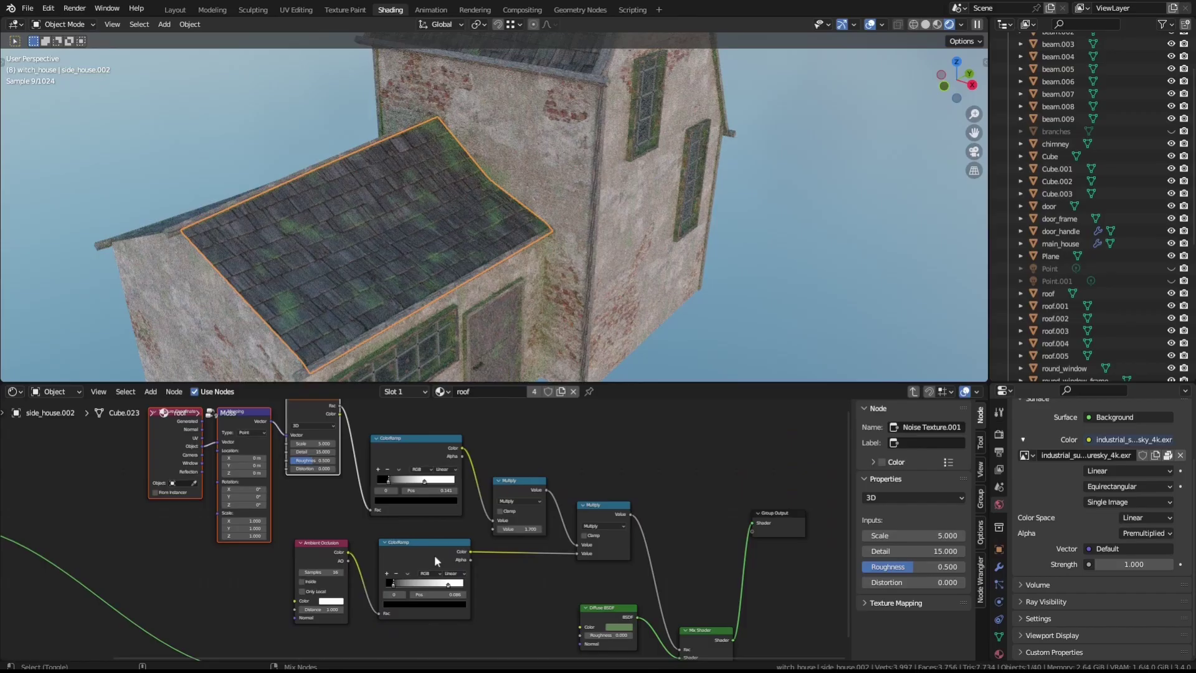
Preview the roof's ColorRamp.001 mask, then the finished mossy roof, and orbit the house
{"action": "left_click", "coordinate": [439, 557], "text": "ctrl+shift"}
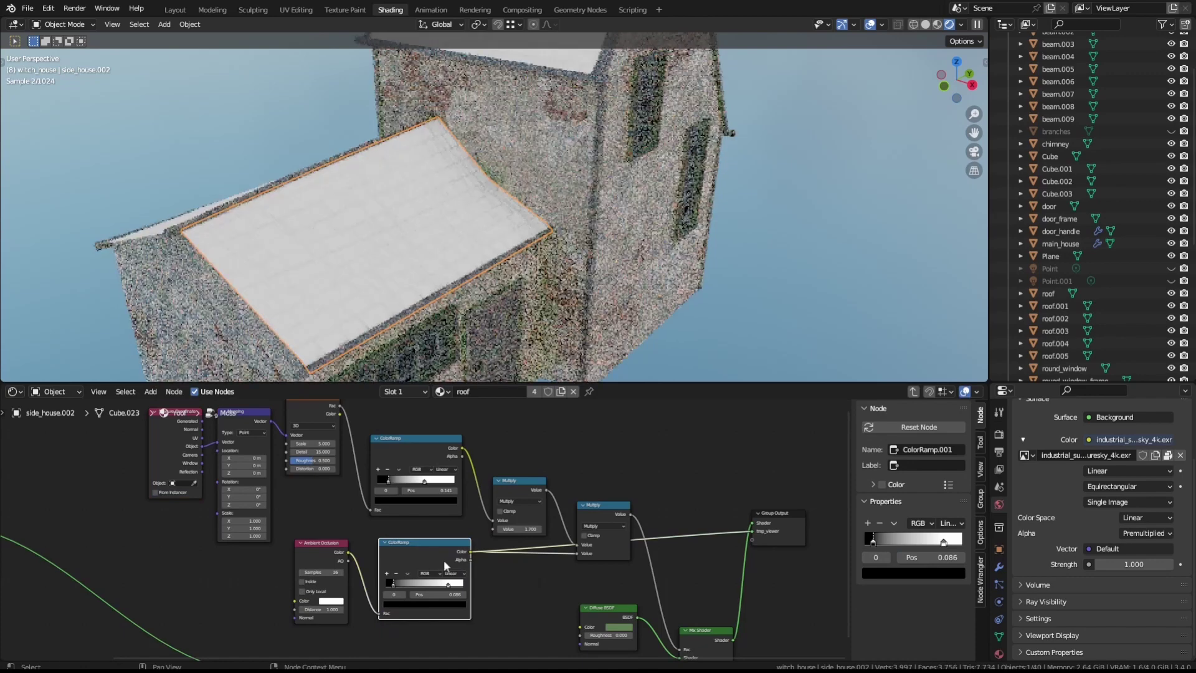
{"action": "middle_click_drag", "start_coordinate": [443, 559], "coordinate": [422, 531]}
{"action": "left_click", "coordinate": [685, 617], "text": "ctrl+shift"}
{"action": "middle_click_drag", "start_coordinate": [738, 553], "coordinate": [695, 551]}
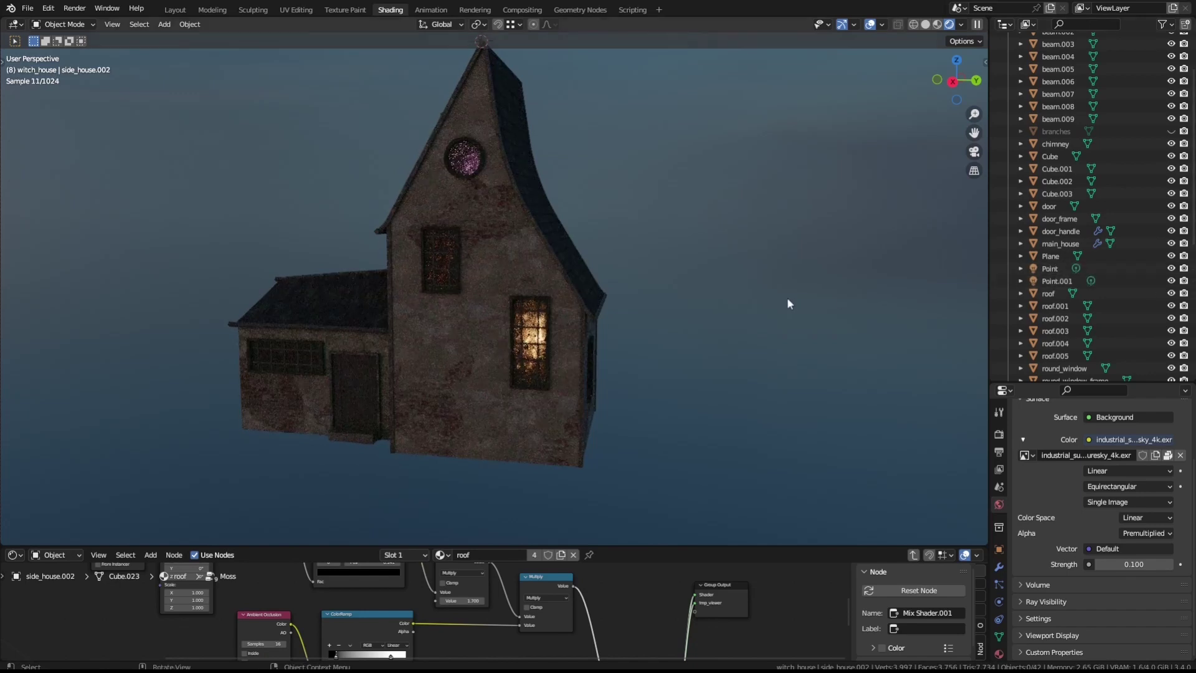
{"action": "middle_click_drag", "start_coordinate": [771, 303], "coordinate": [775, 305]}
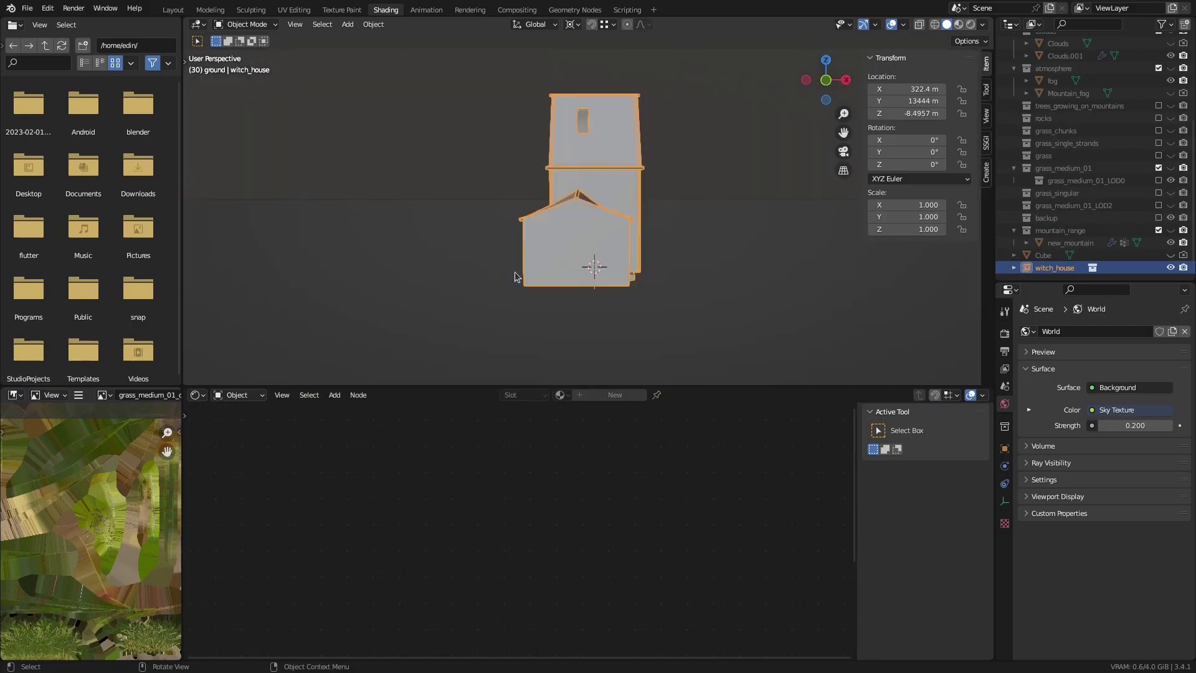
{"action": "middle_click_drag", "start_coordinate": [514, 277], "coordinate": [547, 307]}
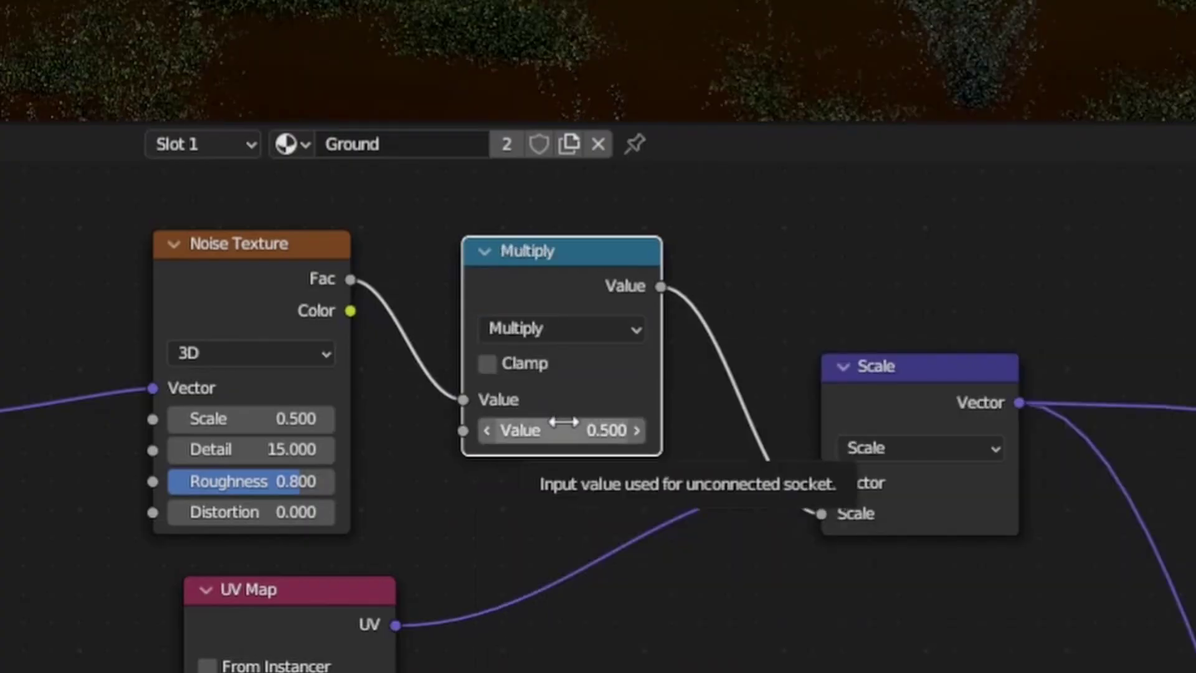
Set Multiply to 0.200 and link the Scale vector into the path image texture
{"action": "key", "text": "Return"}
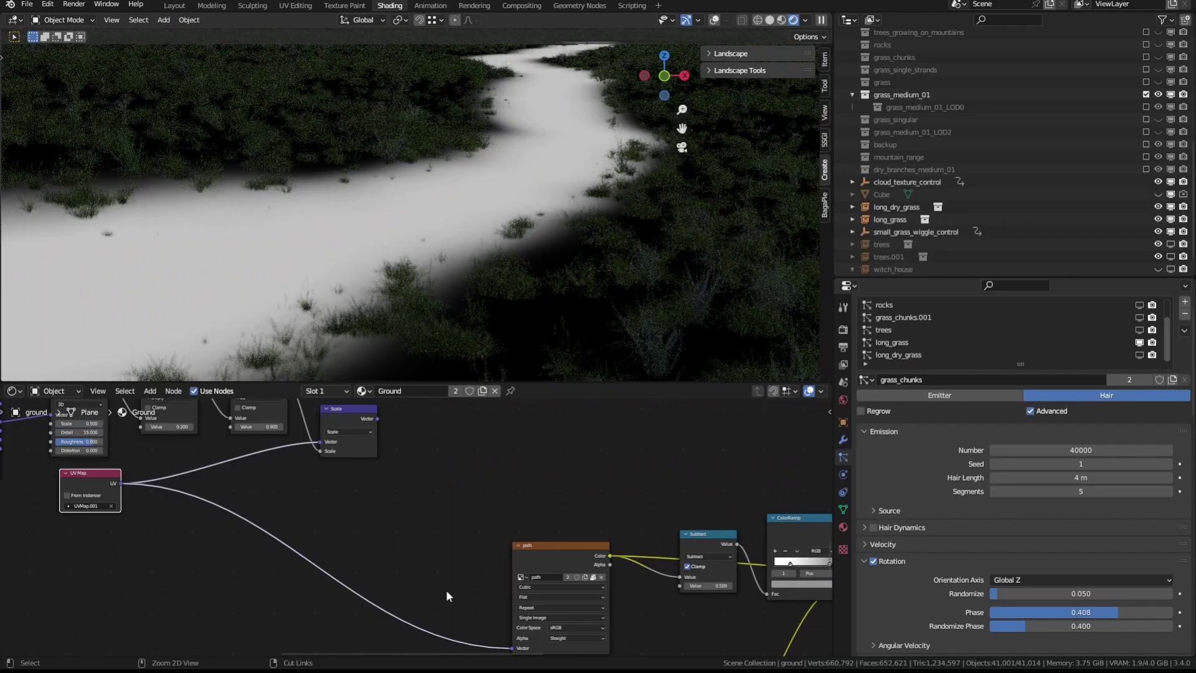
{"action": "left_click_drag", "start_coordinate": [377, 418], "coordinate": [512, 647]}
{"action": "left_click_drag", "start_coordinate": [105, 473], "coordinate": [328, 536]}
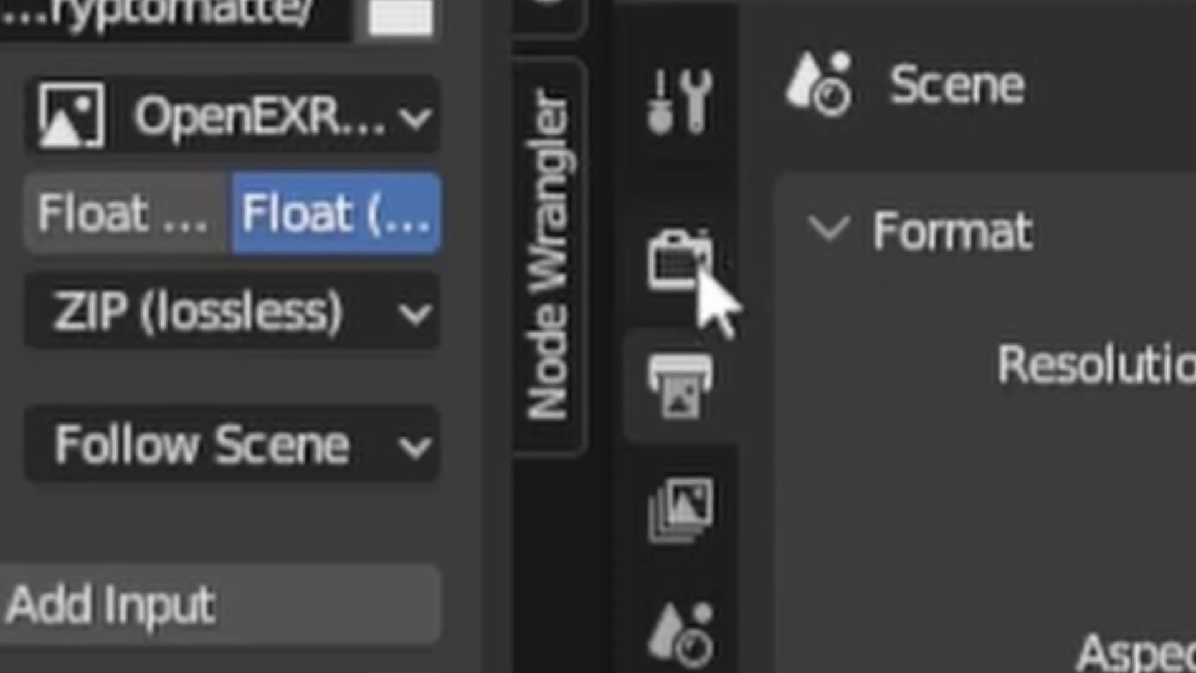
Set the render Noise Threshold to 0.0200
{"action": "left_click", "coordinate": [698, 270]}
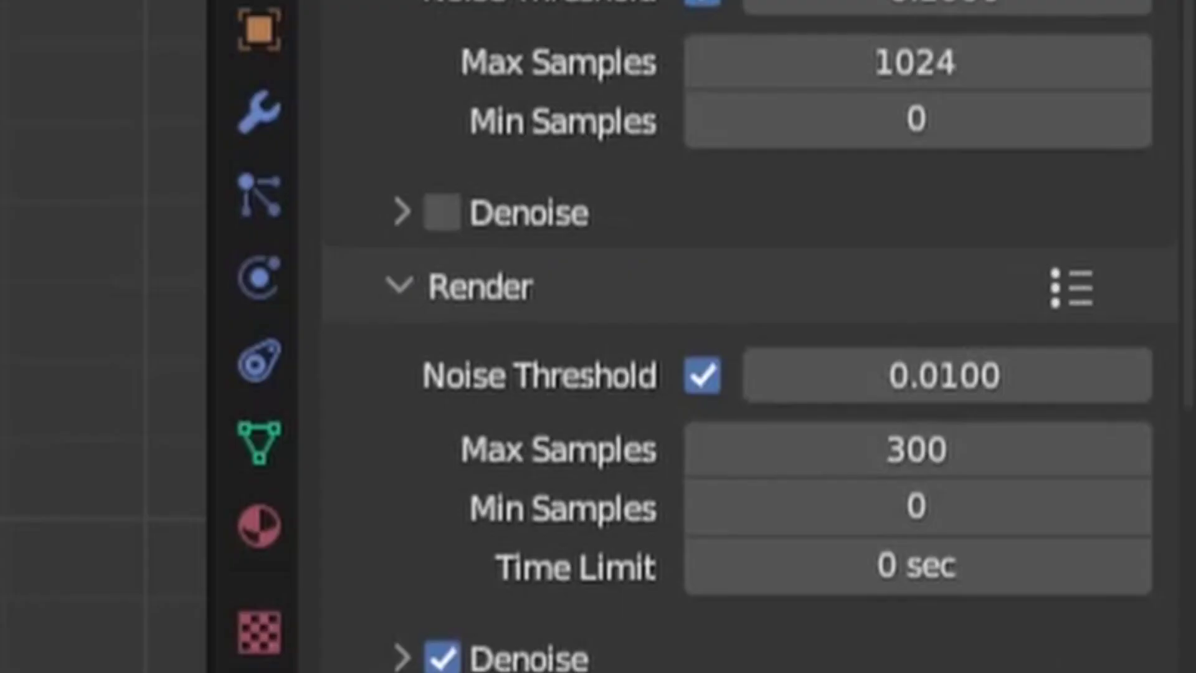
{"action": "left_click", "coordinate": [925, 367]}
{"action": "key", "text": "Return"}
Set Total, Diffuse, Glossy, Transmission and Transparent max bounces to 2
{"action": "scroll", "coordinate": [915, 355], "scroll_direction": "down", "scroll_amount": 10}
{"action": "left_click_drag", "start_coordinate": [810, 219], "coordinate": [725, 409]}
{"action": "type", "text": "2"}
{"action": "key", "text": "Return"}
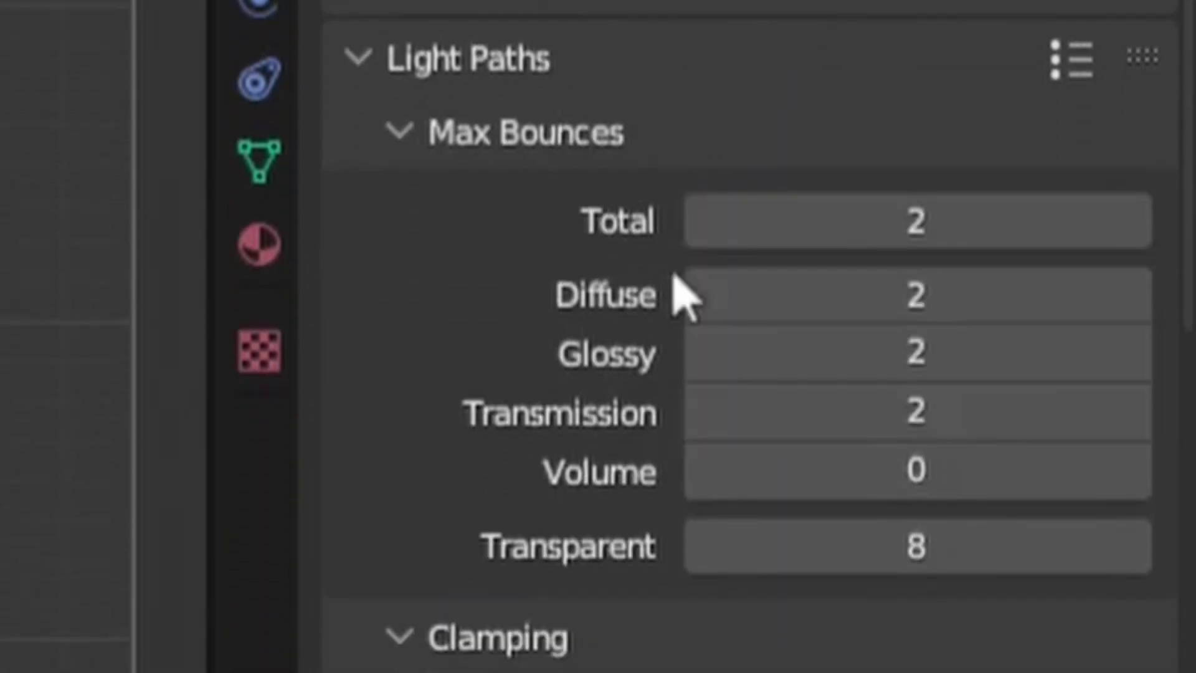
{"action": "type", "text": "2"}
{"action": "key", "text": "Return"}
{"action": "scroll", "coordinate": [585, 564], "scroll_direction": "down", "scroll_amount": 8}
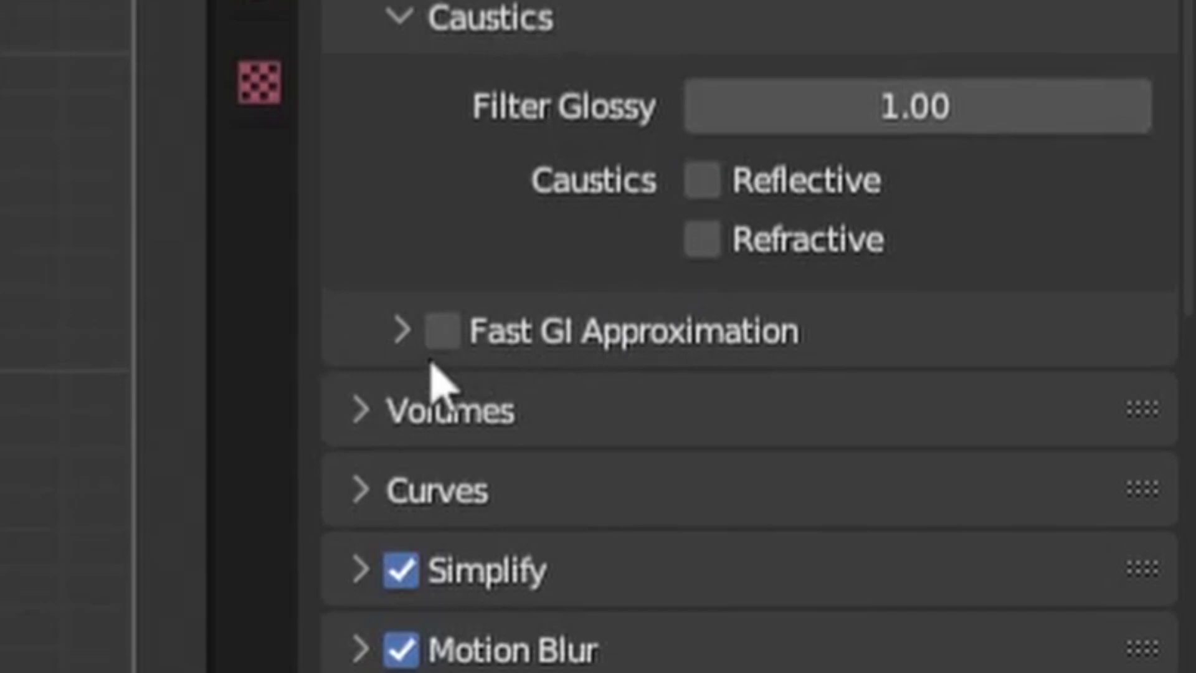
{"action": "scroll", "coordinate": [589, 361], "scroll_direction": "down", "scroll_amount": 10}
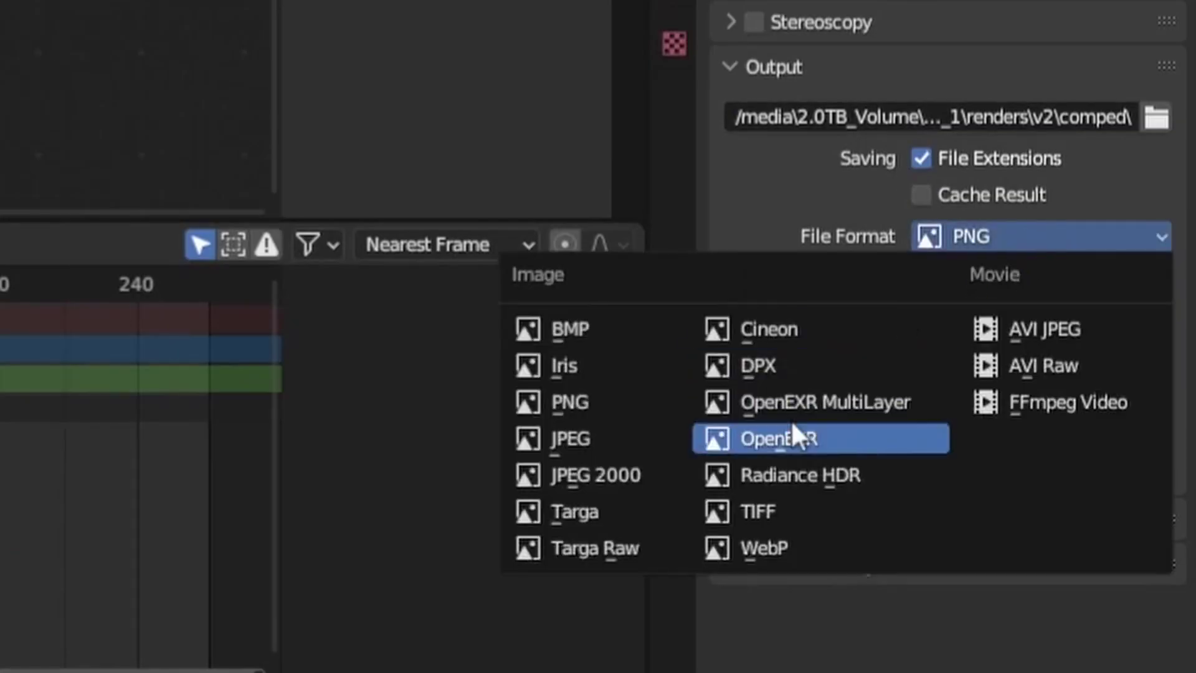
Output full-float OpenEXR files and enable the Z pass alongside Combined
{"action": "left_click", "coordinate": [794, 428]}
{"action": "left_click", "coordinate": [1057, 305]}
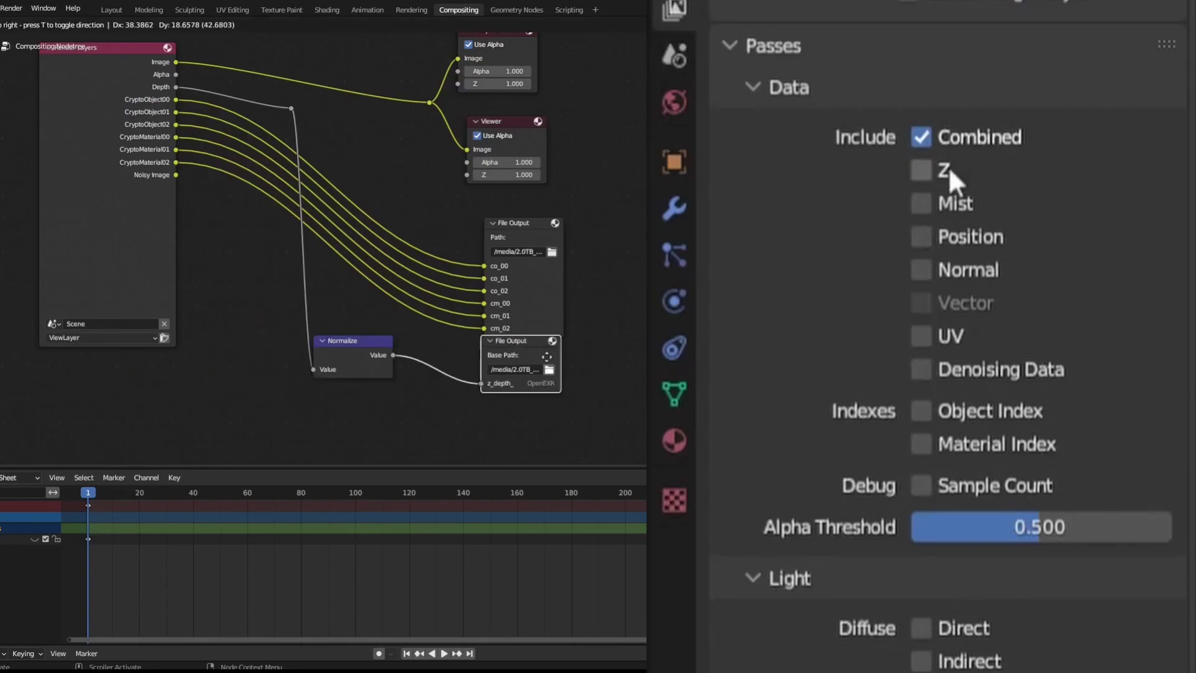
{"action": "left_click", "coordinate": [946, 169]}
{"action": "scroll", "coordinate": [951, 169], "scroll_direction": "down", "scroll_amount": 10}
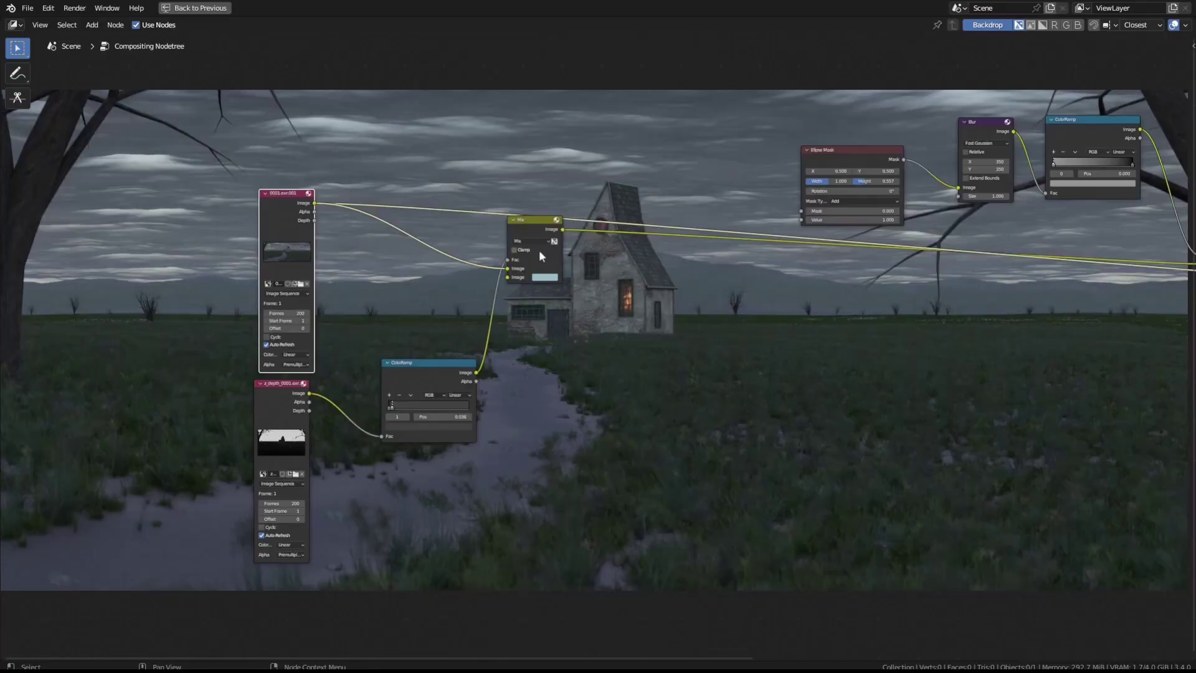
{"action": "middle_click_drag", "start_coordinate": [526, 208], "coordinate": [782, 293]}
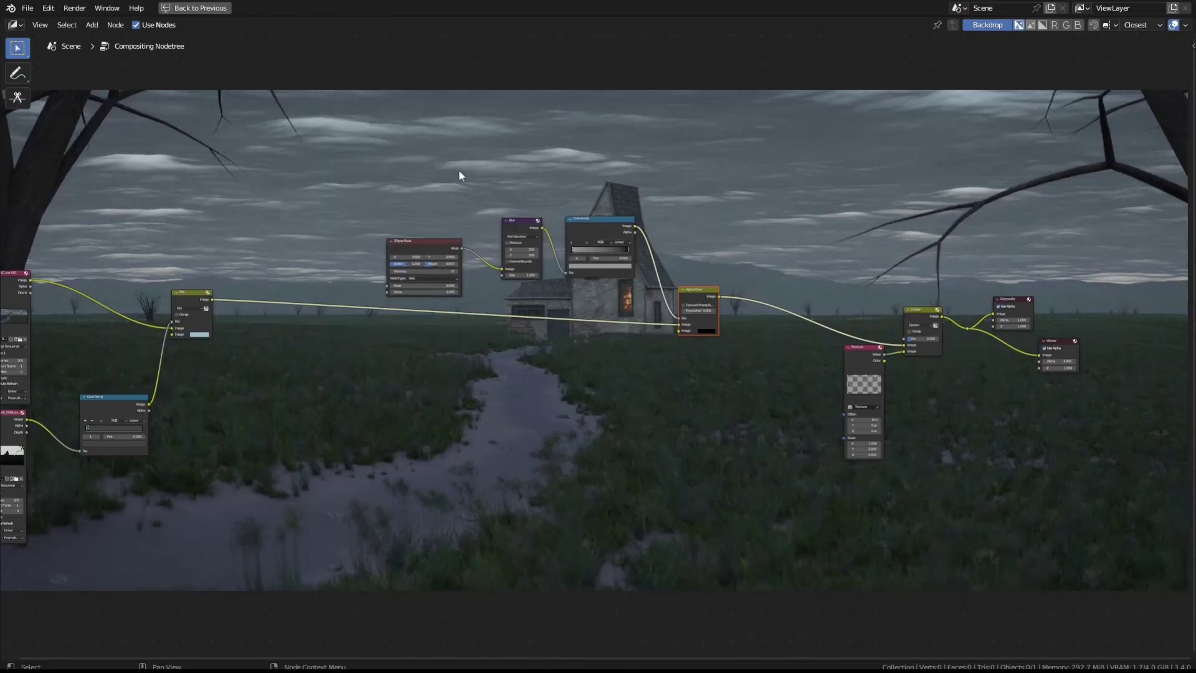
{"action": "middle_click_drag", "start_coordinate": [810, 413], "coordinate": [545, 393]}
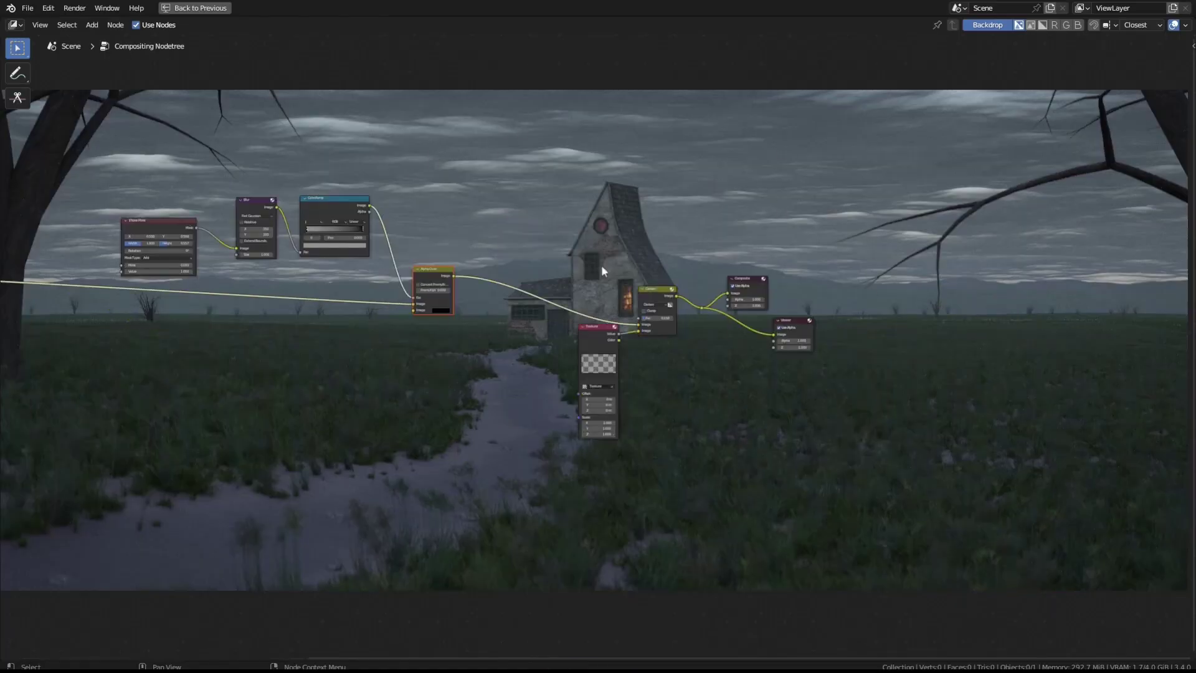